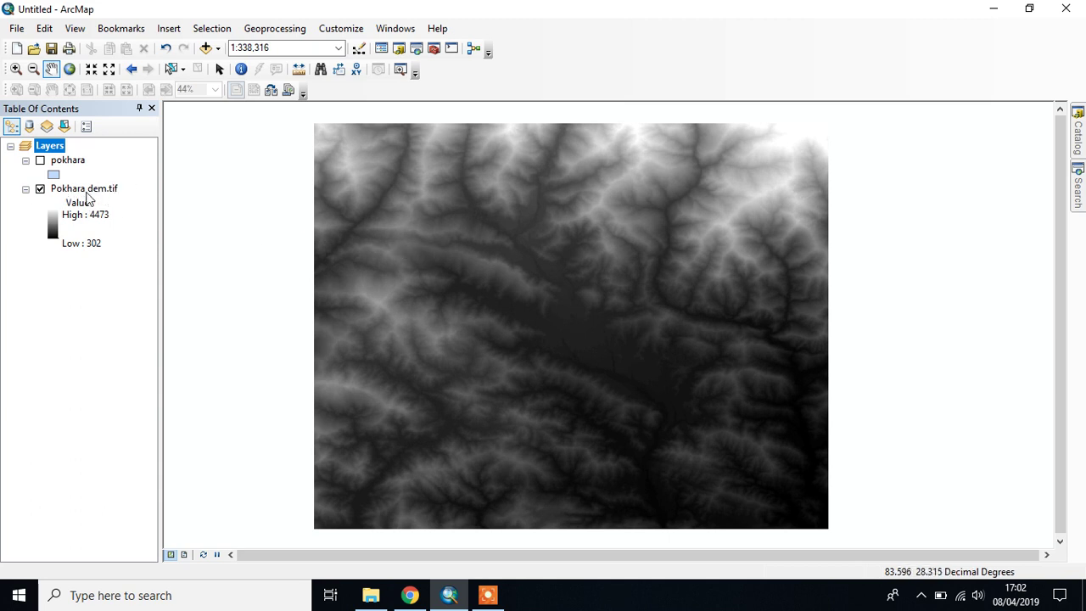
# Open ArcToolbox and expand Spatial Analyst Tools > Hydrology to list Basin, Fill and Flow Direction.
pyautogui.click(434, 52)
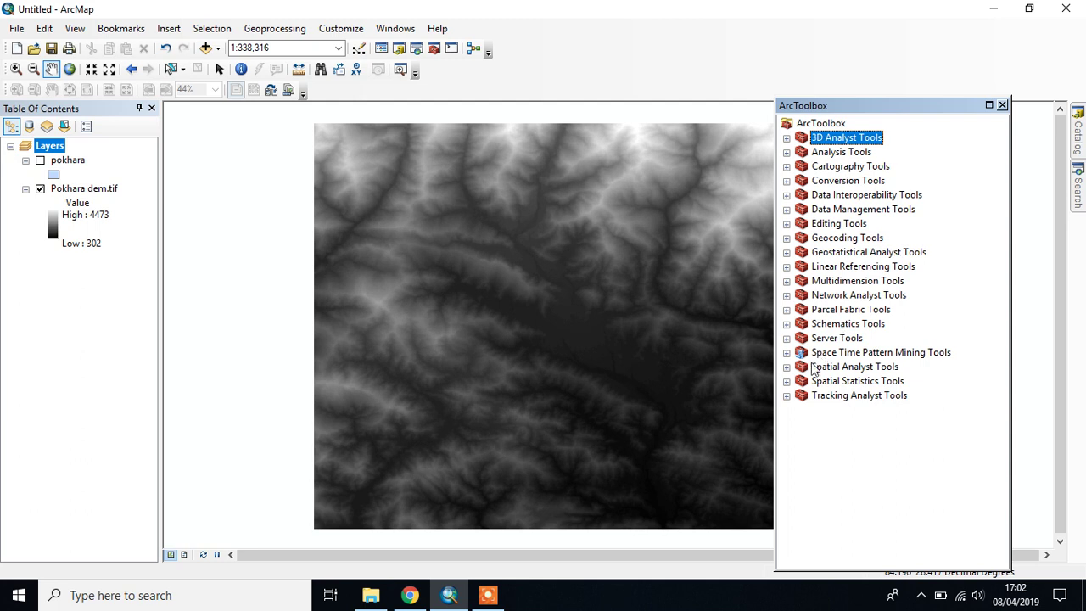
pyautogui.click(786, 367)
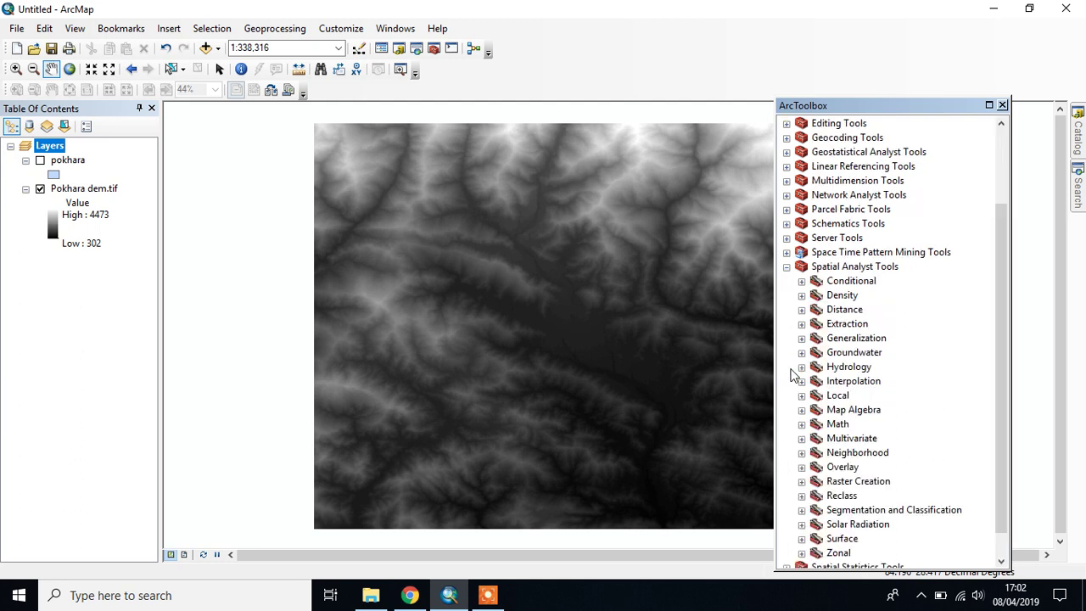
pyautogui.click(802, 366)
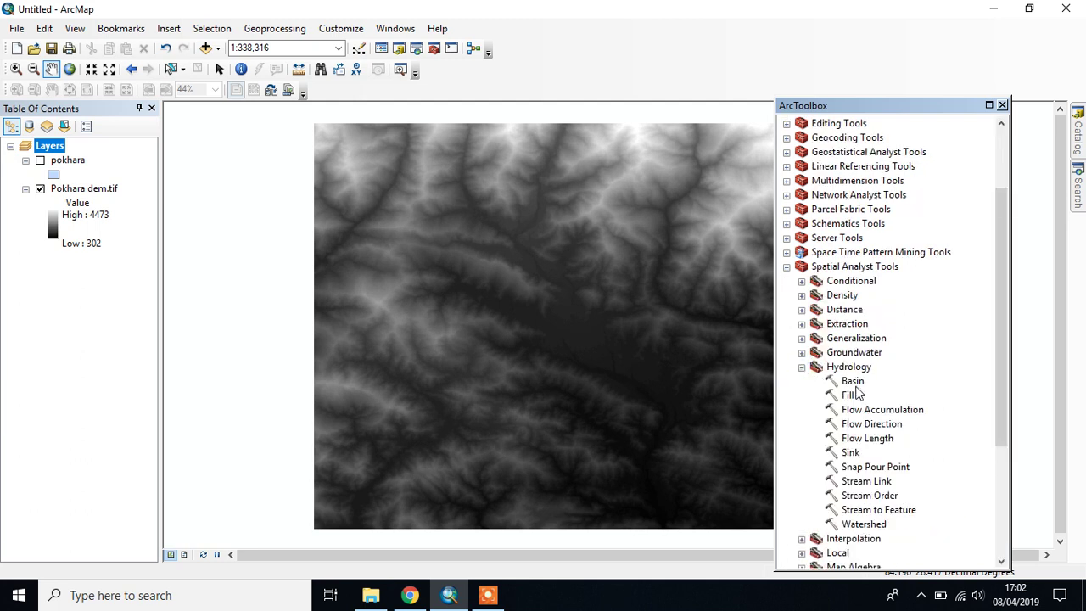
pyautogui.scroll(-1, 864, 406)
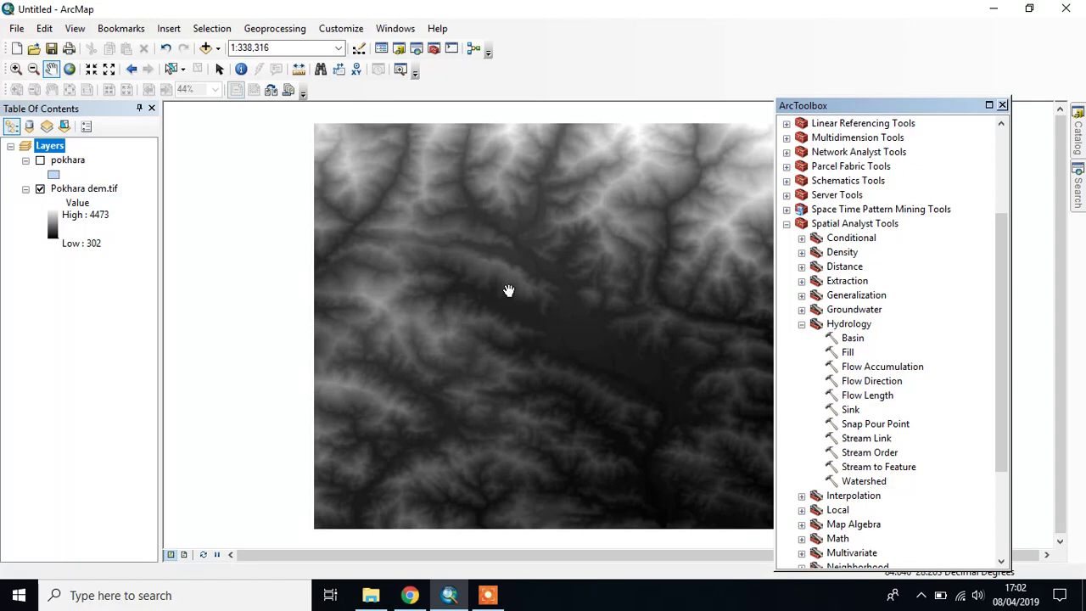
# Run Fill on Pokhara dem.tif, saving the filled raster as fill.tif.
pyautogui.doubleClick(848, 352)
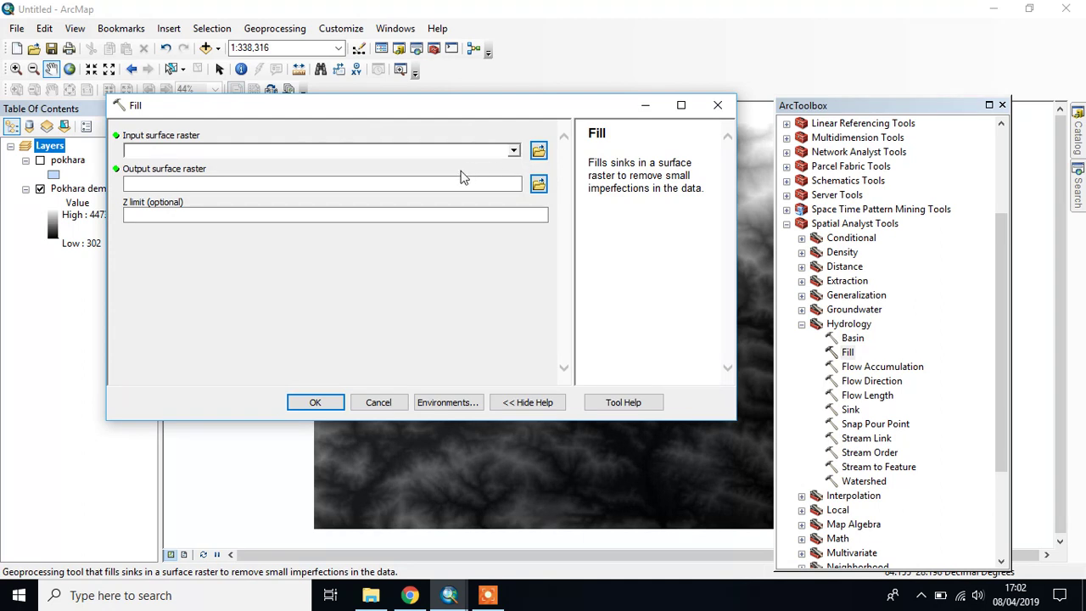
pyautogui.click(514, 150)
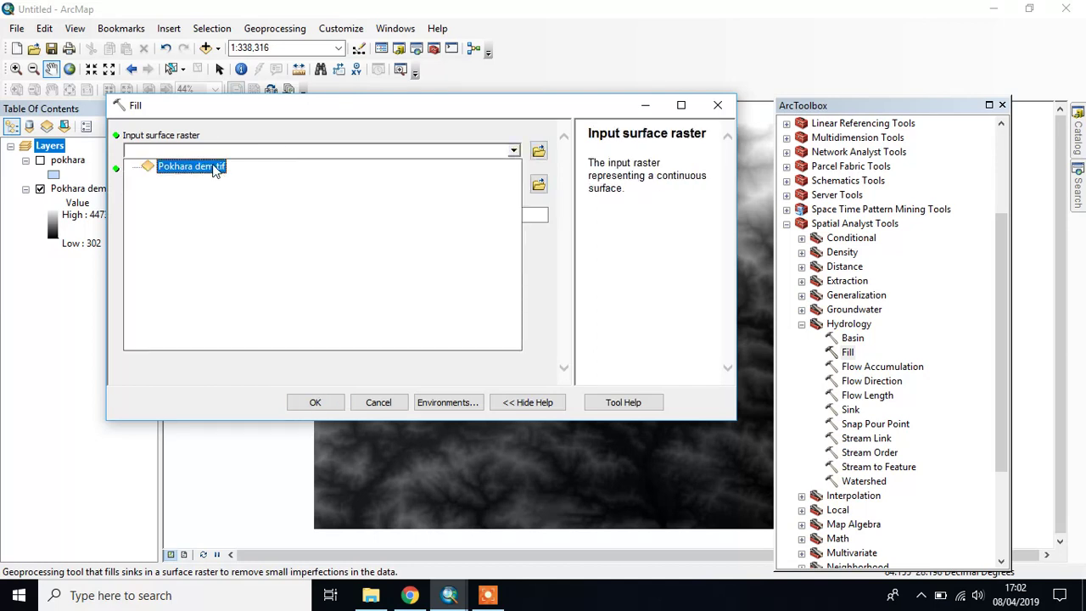
pyautogui.click(189, 165)
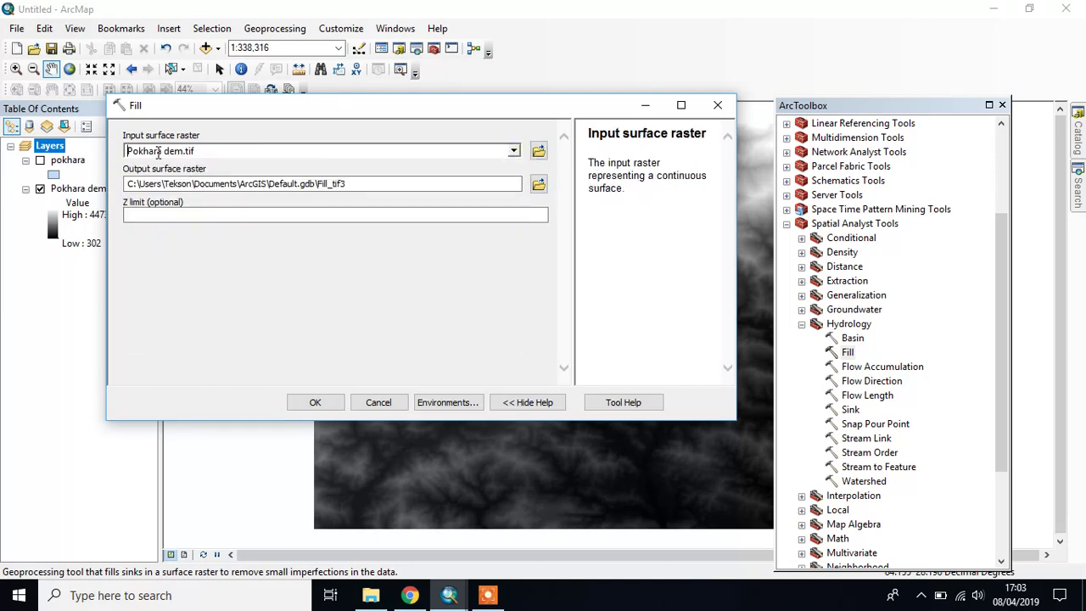
pyautogui.click(535, 184)
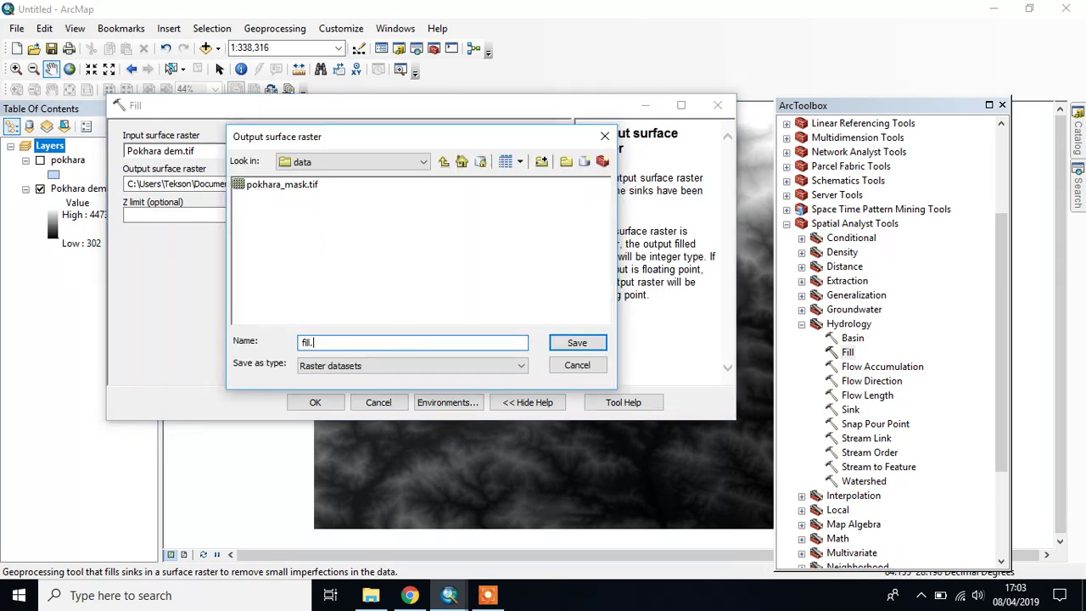
pyautogui.write('fill.tif')
pyautogui.press('Return')
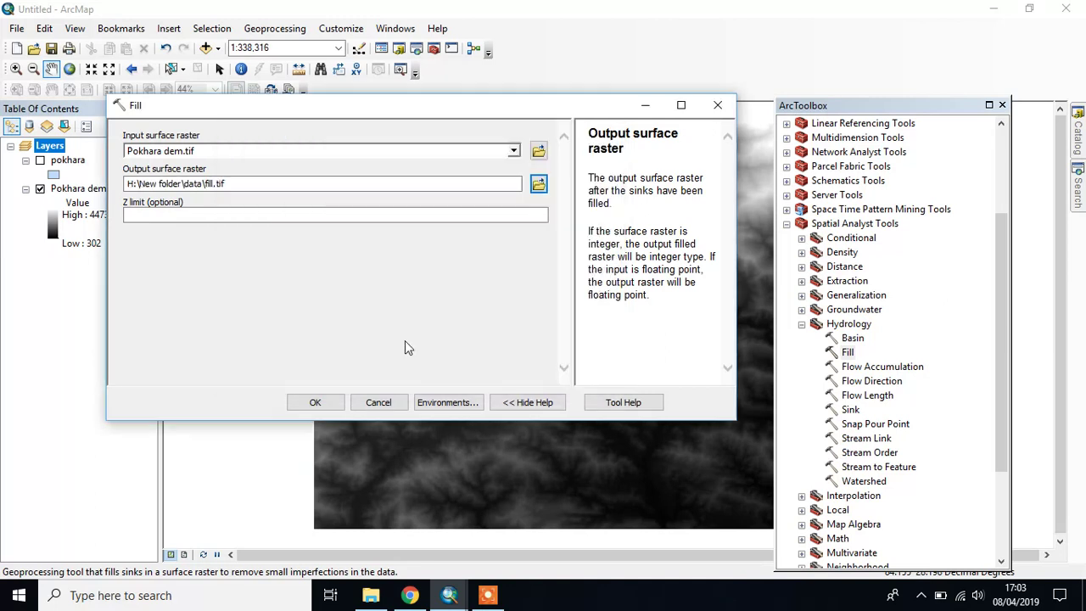
pyautogui.click(308, 404)
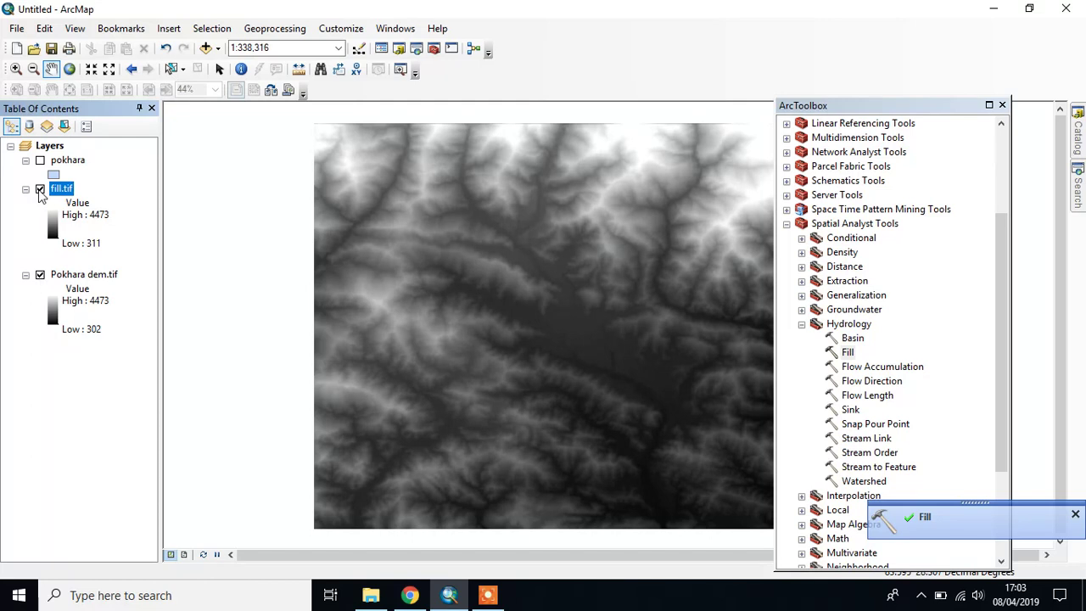
# Toggle fill.tif on and off to compare it with the DEM, leaving it visible.
pyautogui.click(40, 189)
pyautogui.click(40, 189)
pyautogui.click(40, 189)
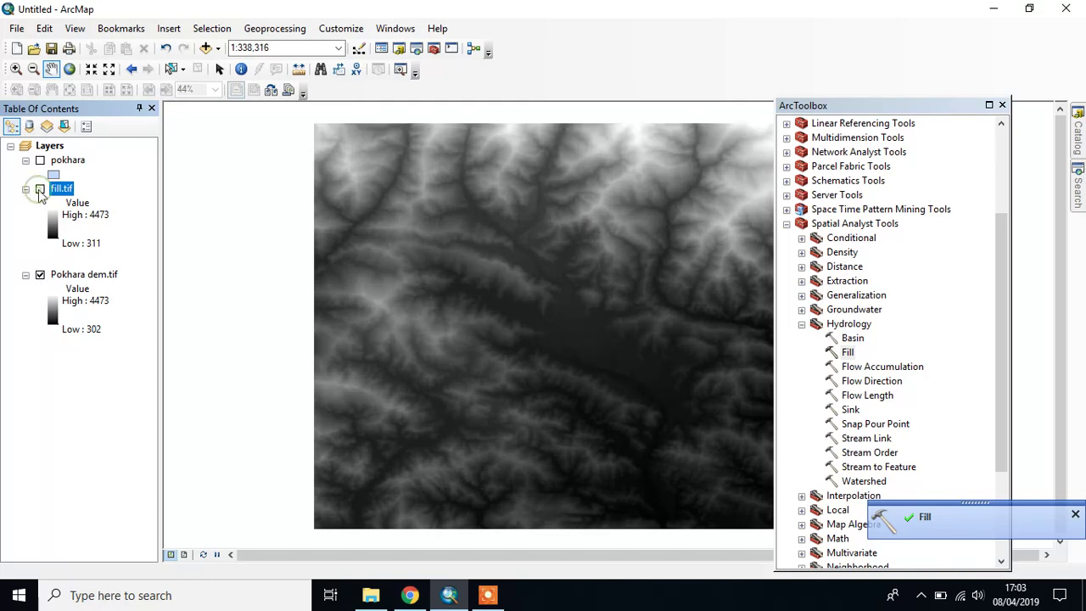
pyautogui.click(40, 189)
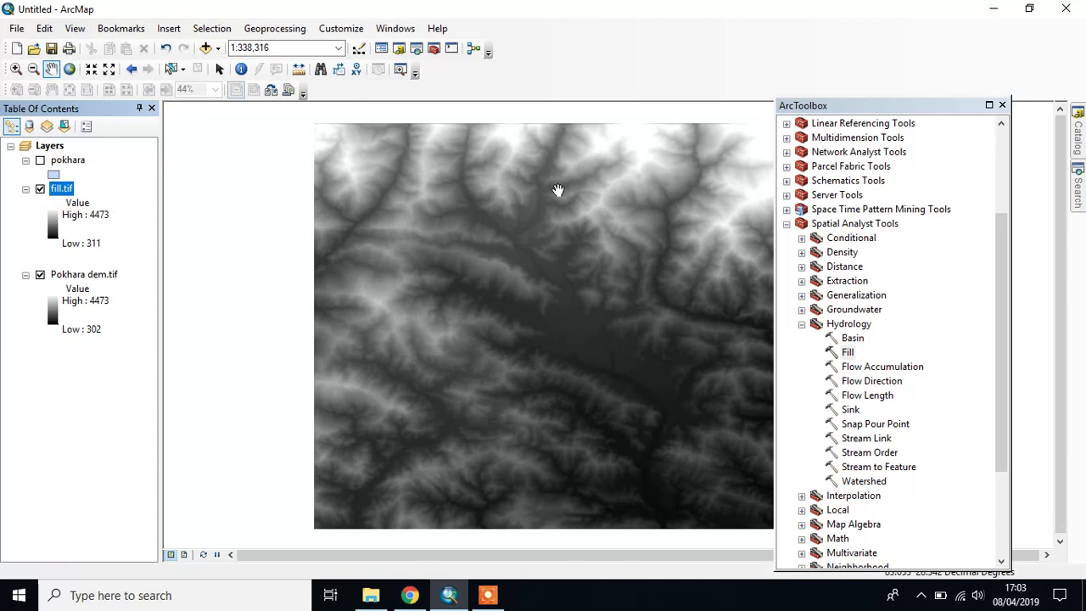
# Run Flow Direction with fill.tif as input, writing flow_direction.tif.
pyautogui.doubleClick(874, 383)
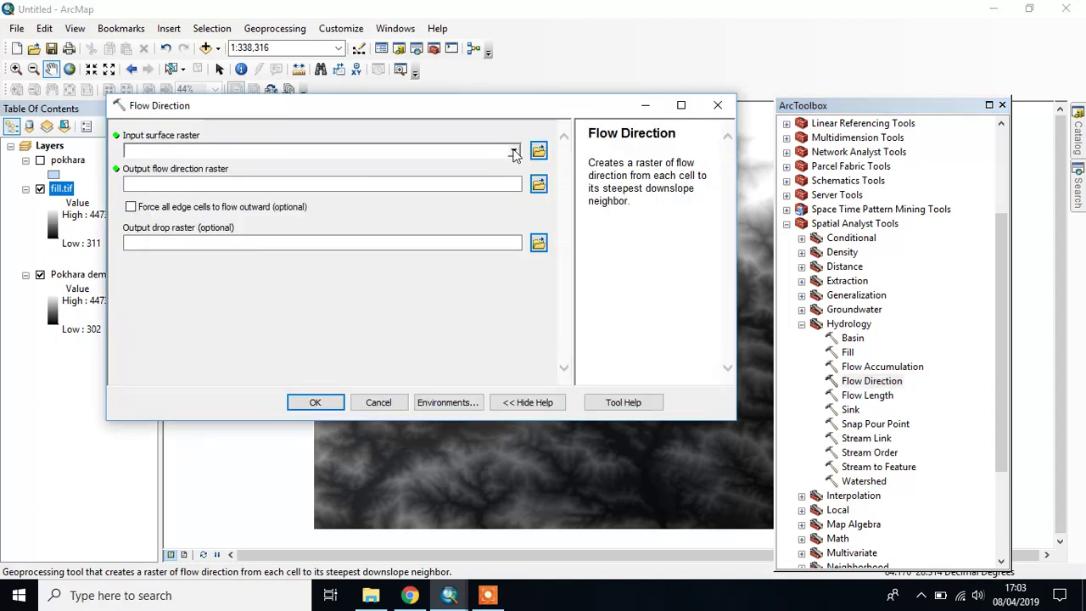
pyautogui.click(512, 150)
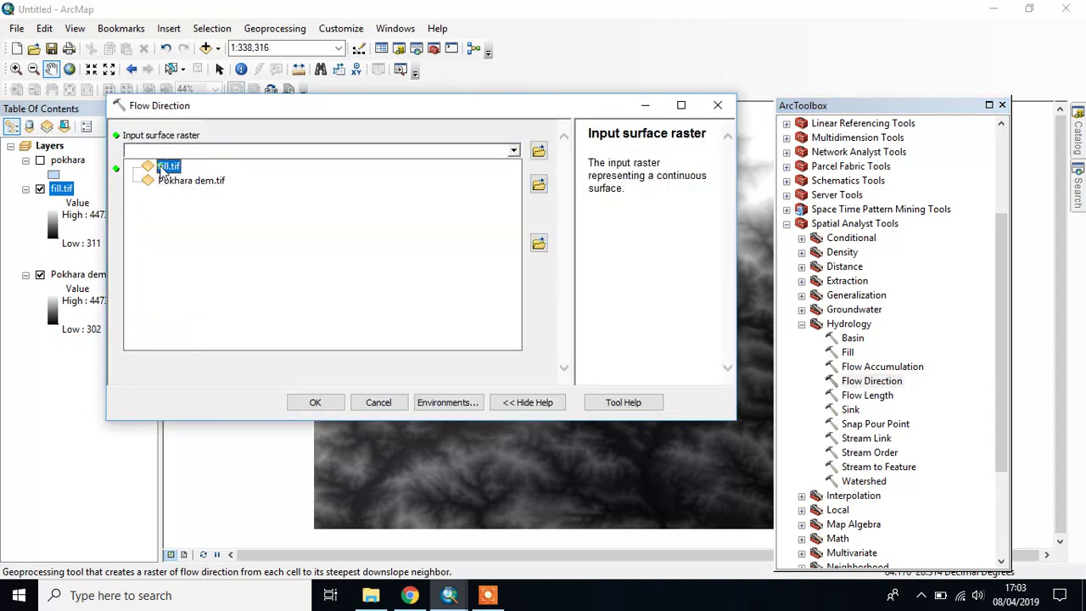
pyautogui.click(166, 167)
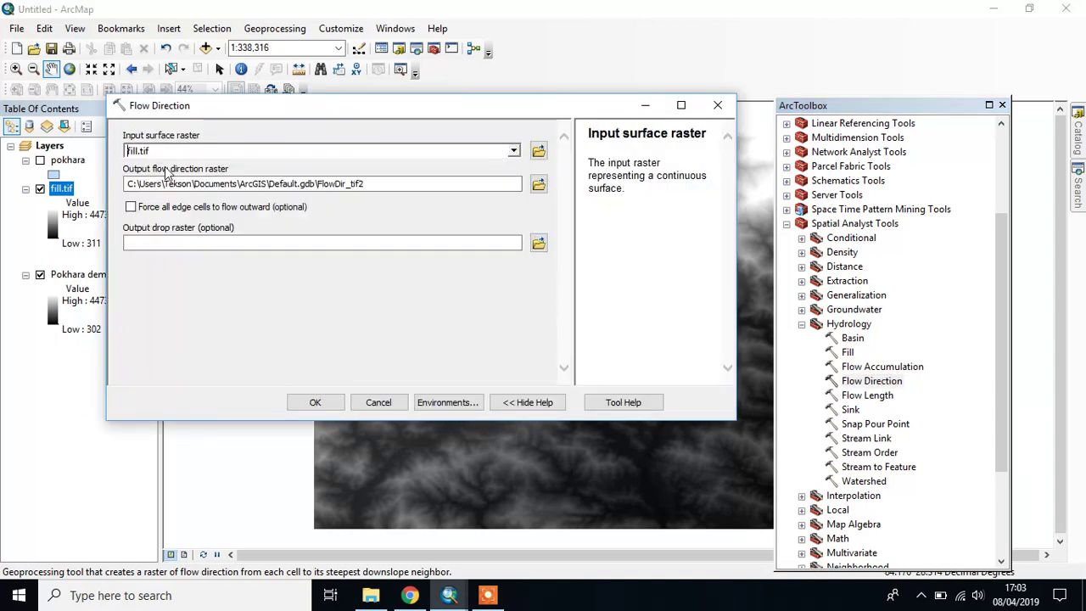
pyautogui.click(538, 184)
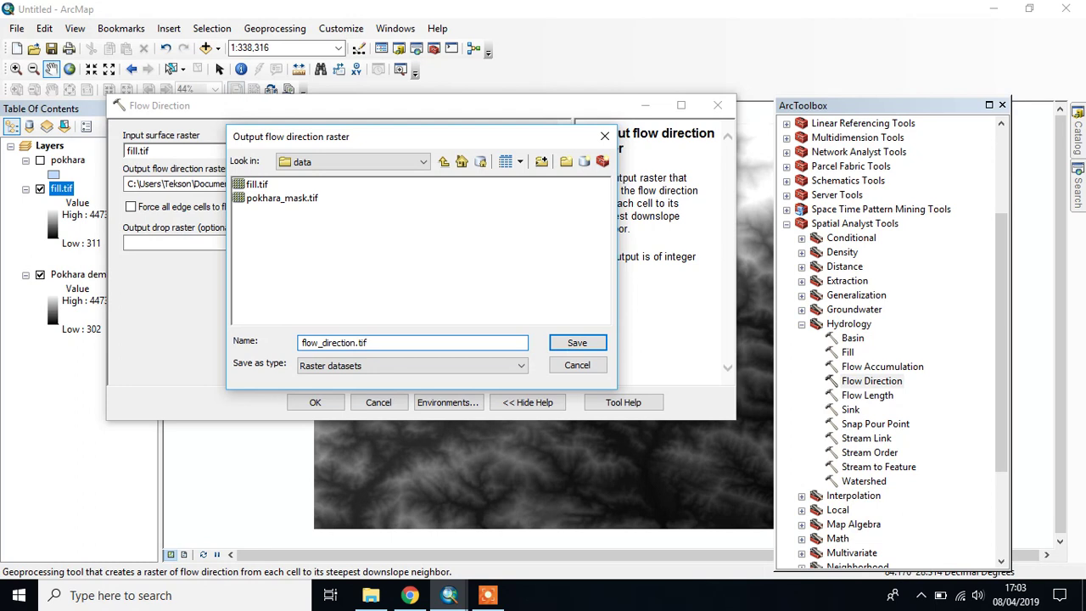
pyautogui.press('Return')
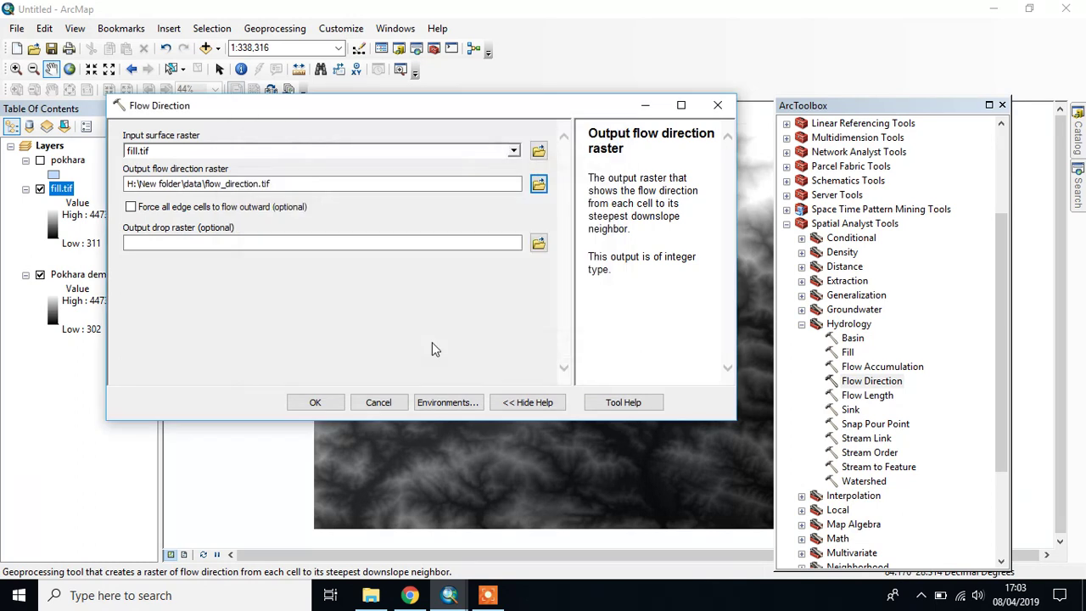
pyautogui.click(309, 404)
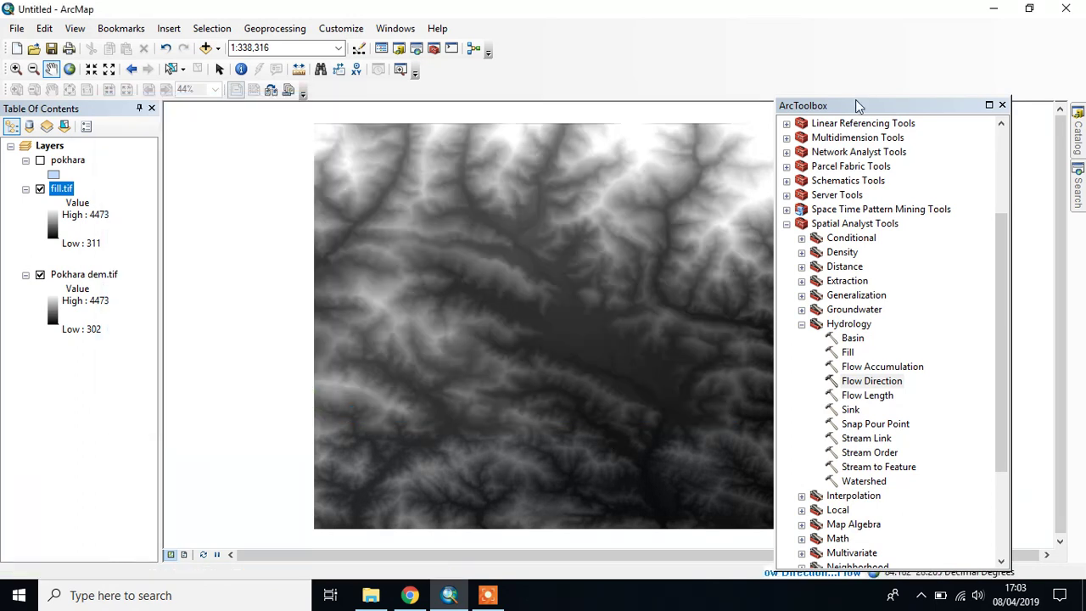
pyautogui.moveTo(860, 103); pyautogui.dragTo(863, 70)
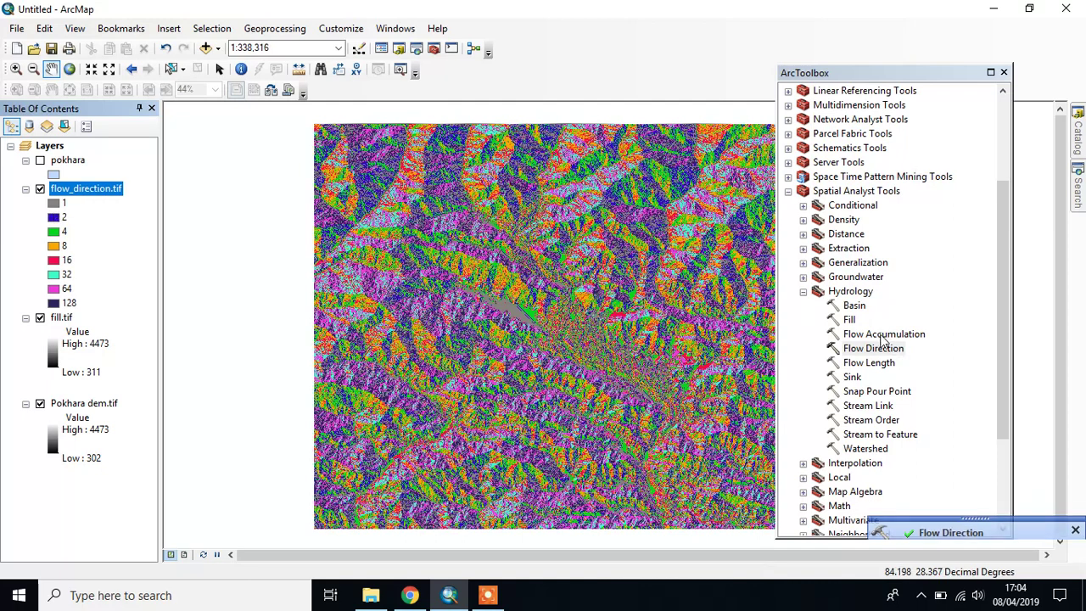
# Run Flow Accumulation on flow_direction.tif, writing flow_accumulation.tif.
pyautogui.doubleClick(882, 334)
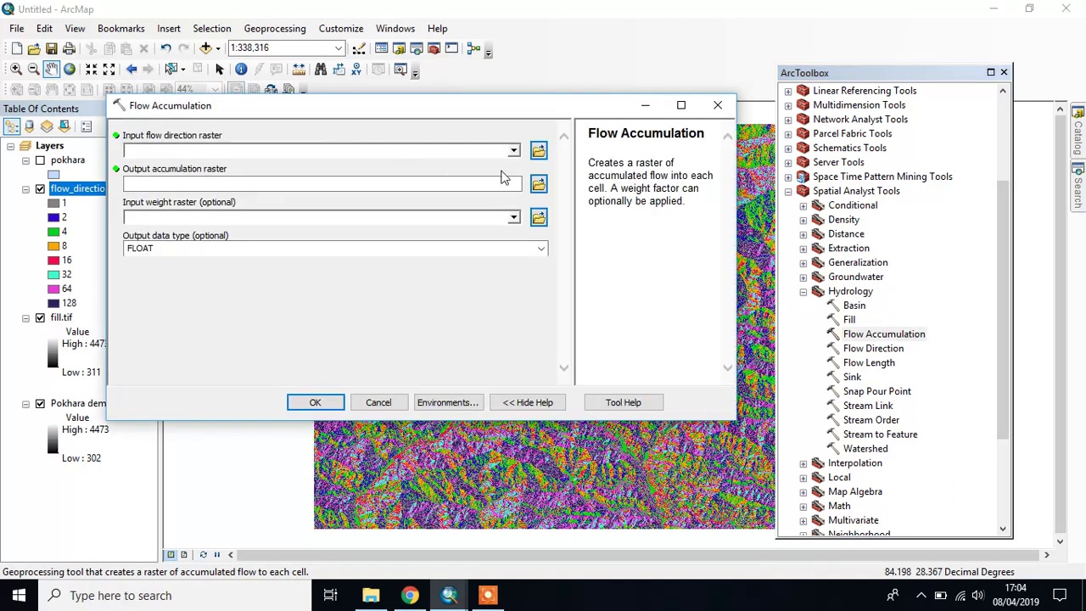
pyautogui.click(513, 150)
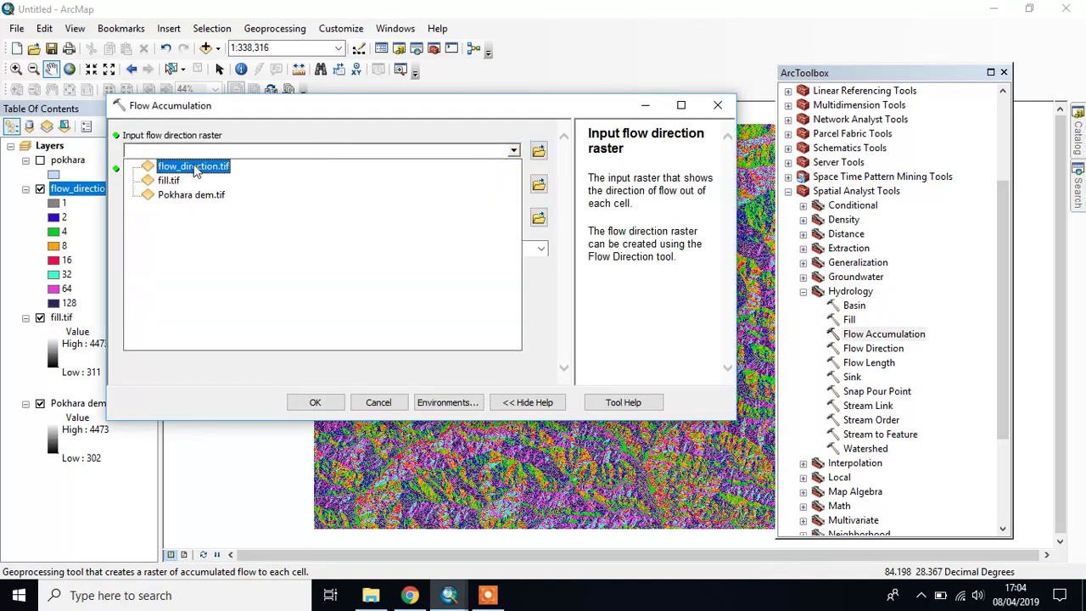
pyautogui.click(192, 168)
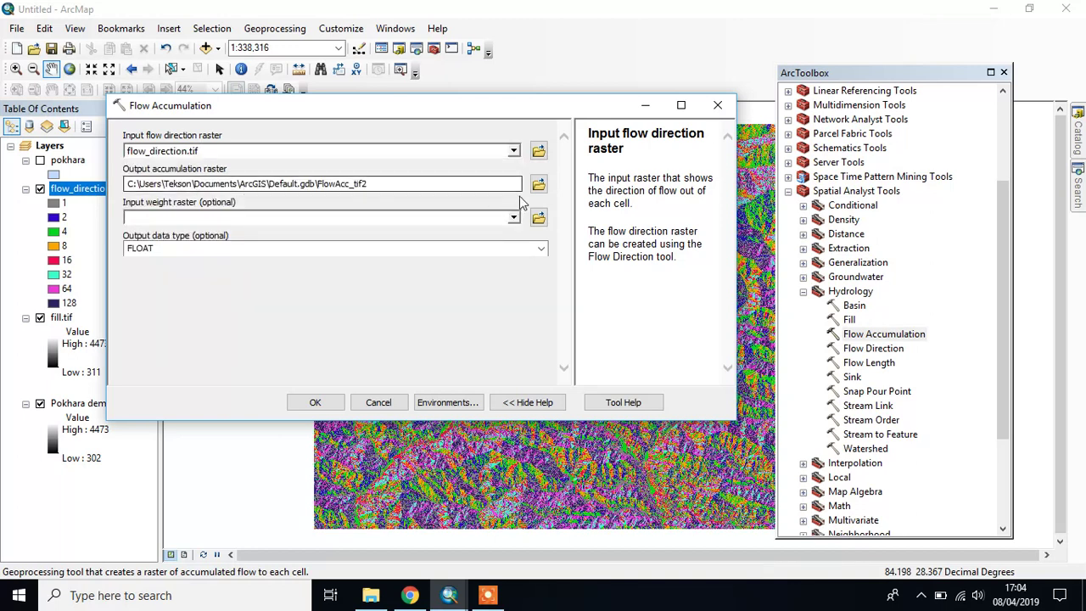
pyautogui.click(538, 184)
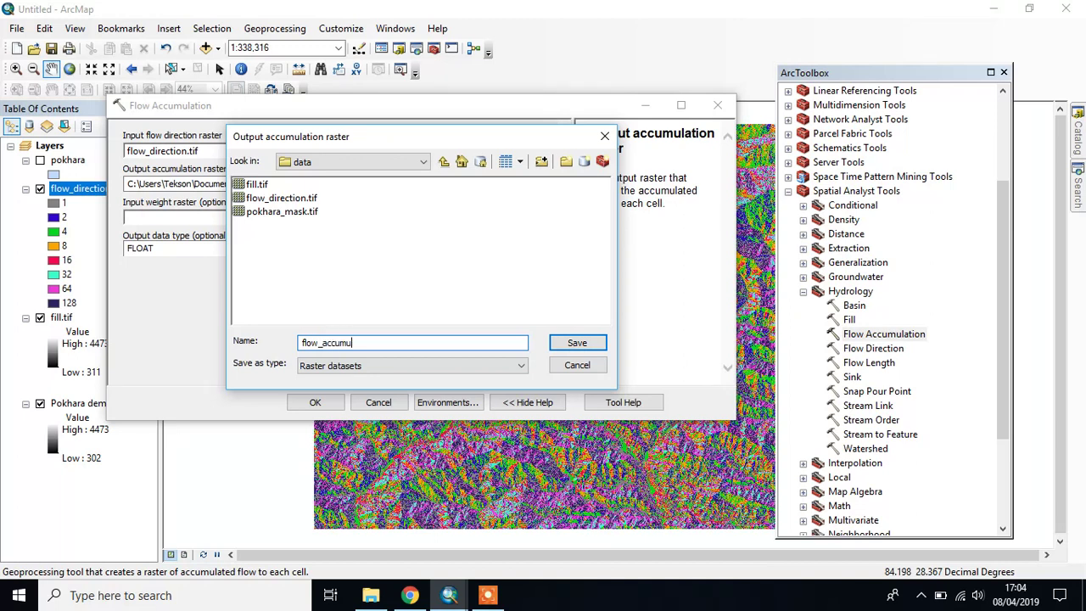
pyautogui.write('tion.tif')
pyautogui.press('Return')
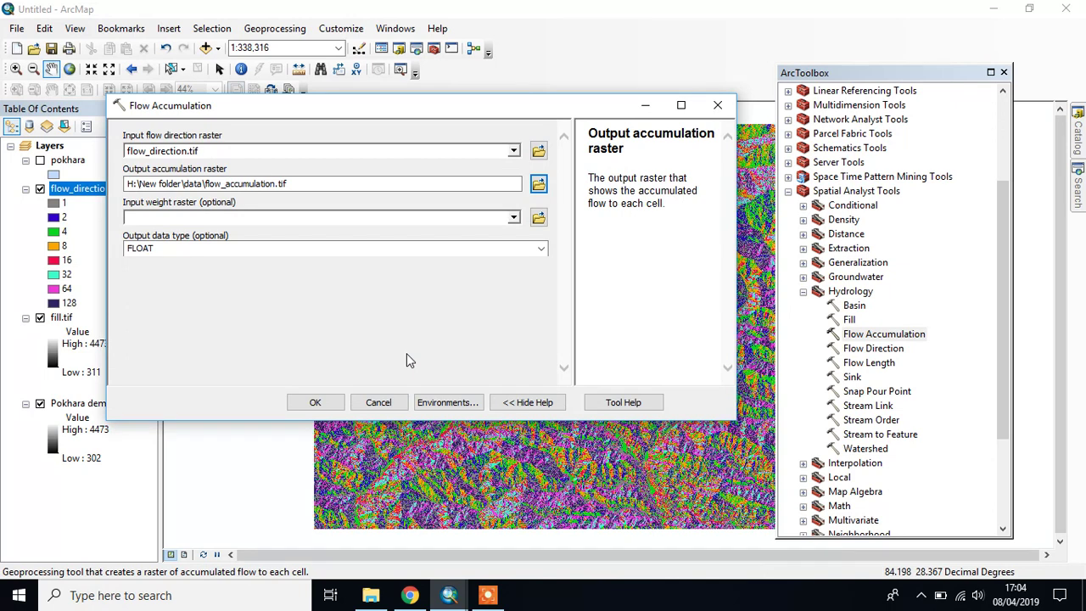
pyautogui.click(315, 403)
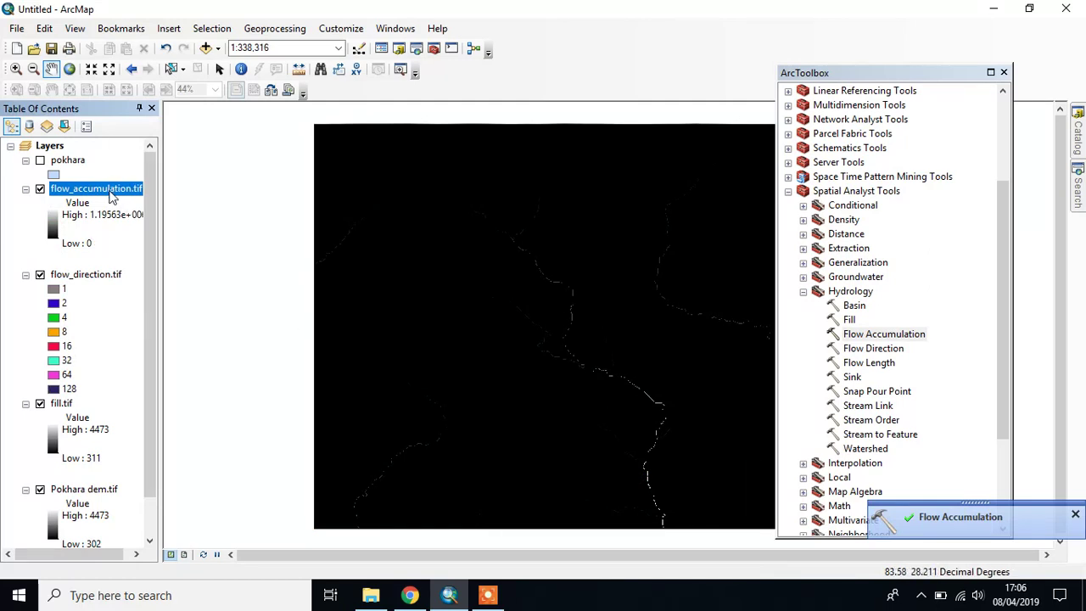
# Open the Conditional Con tool and set flow_accumulation.tif as the conditional raster.
pyautogui.click(803, 291)
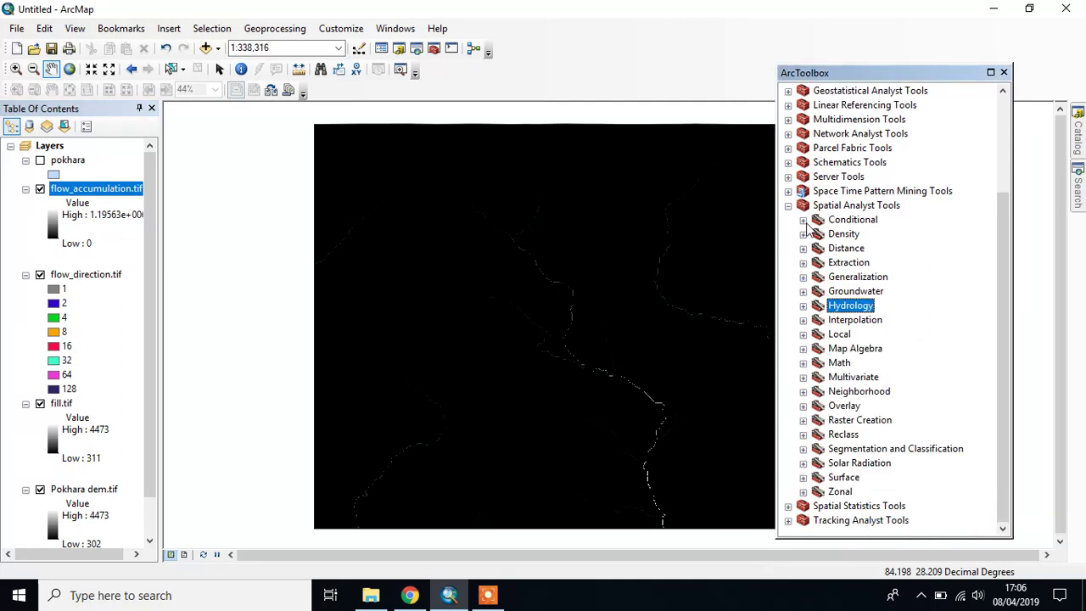
pyautogui.click(803, 220)
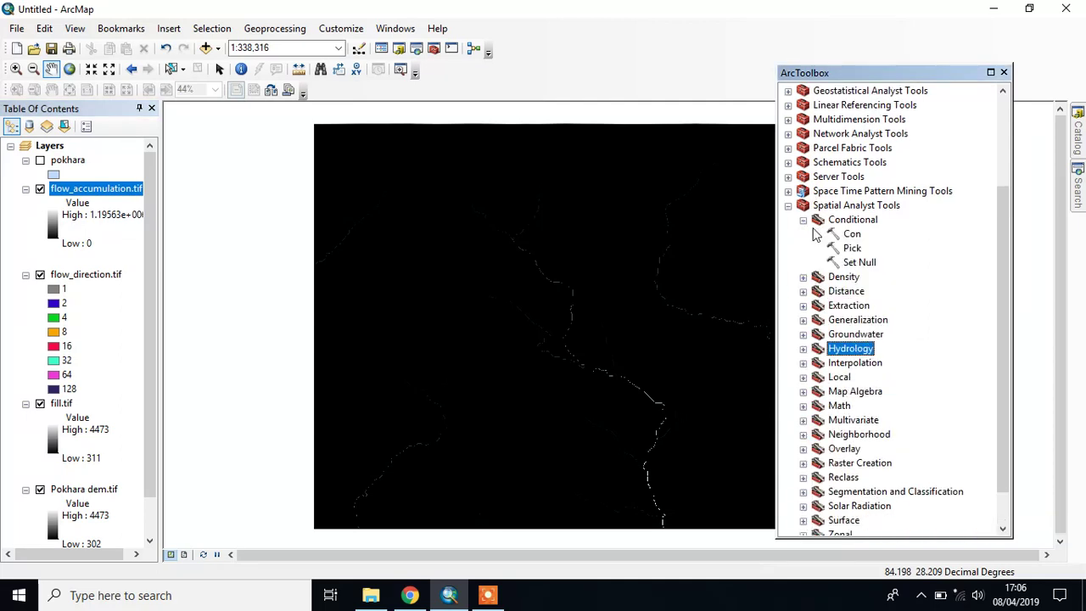
pyautogui.doubleClick(852, 235)
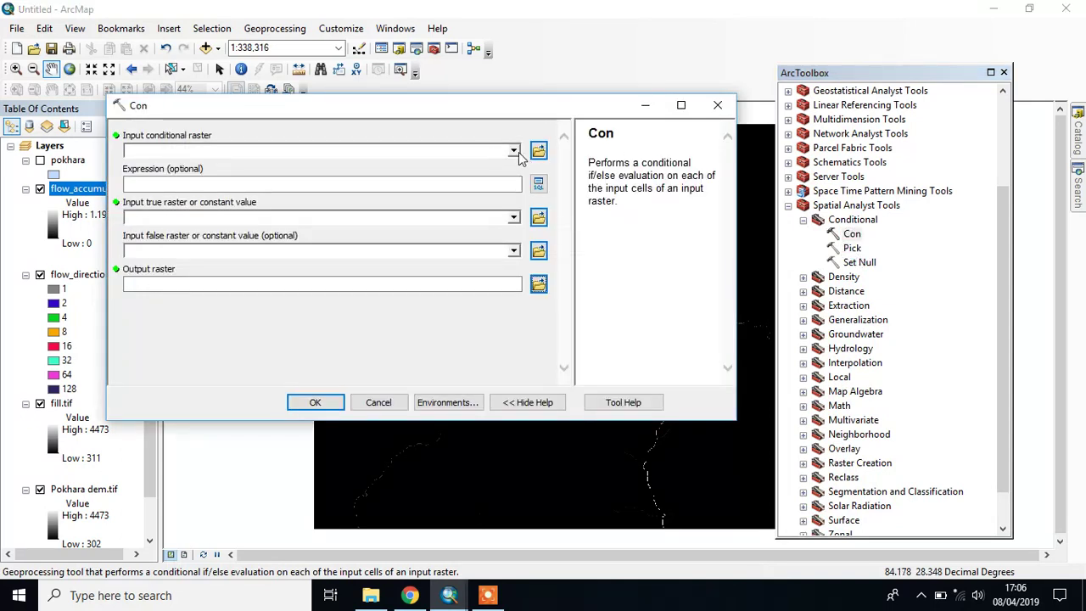
pyautogui.click(514, 151)
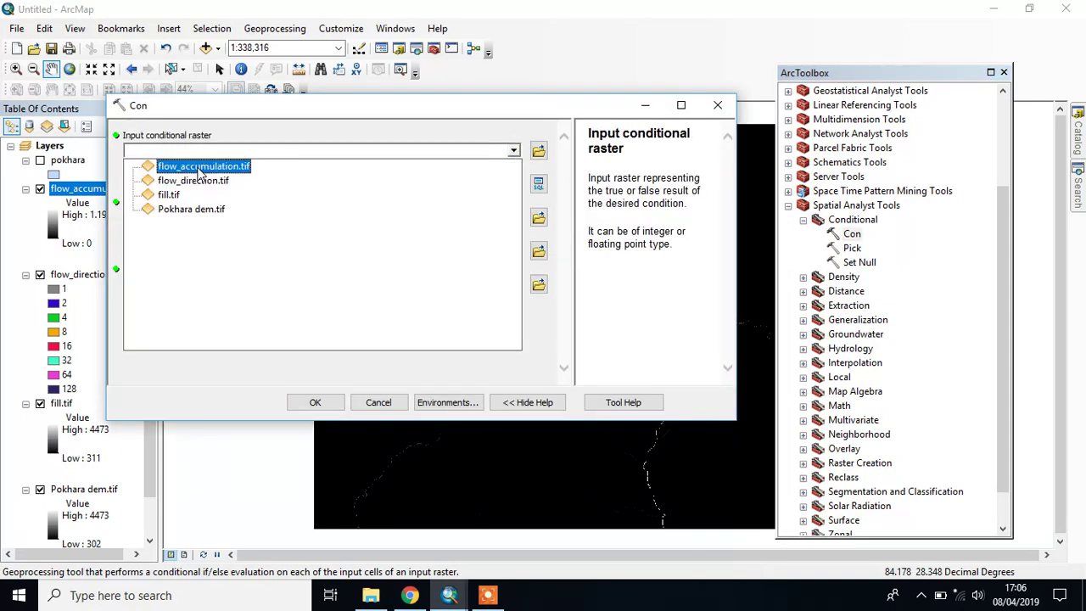
pyautogui.click(197, 168)
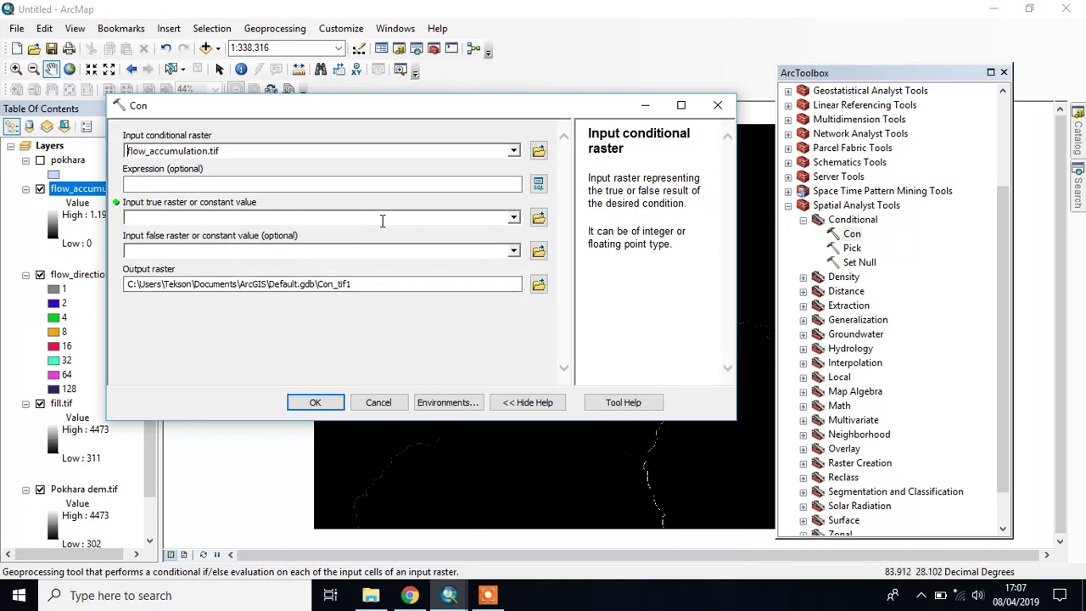
# Use flow_direction.tif for the true and false values and run Con to con.tif.
pyautogui.click(513, 218)
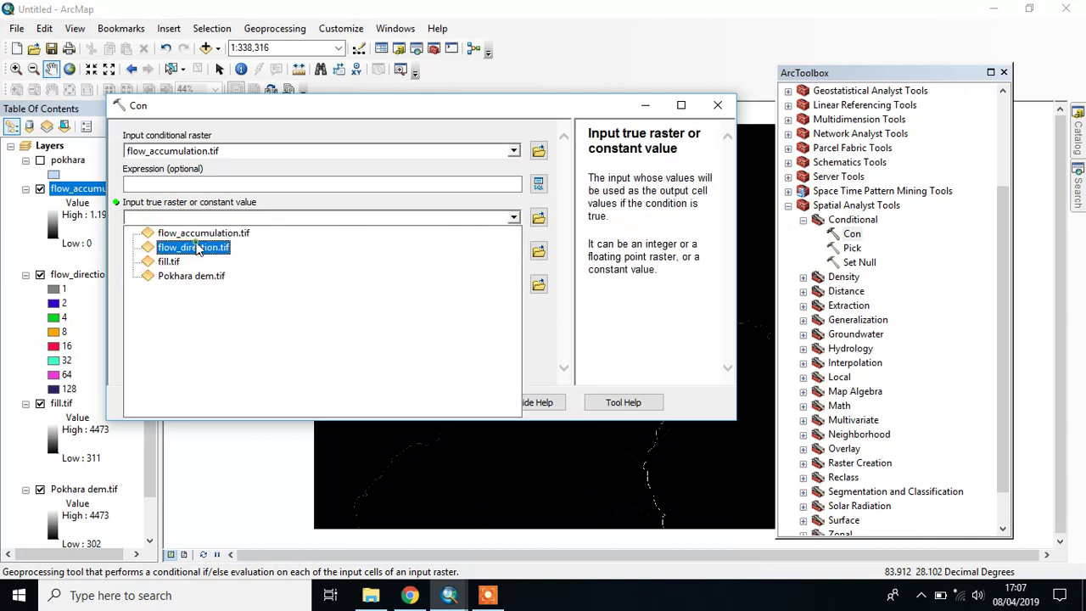
pyautogui.click(197, 247)
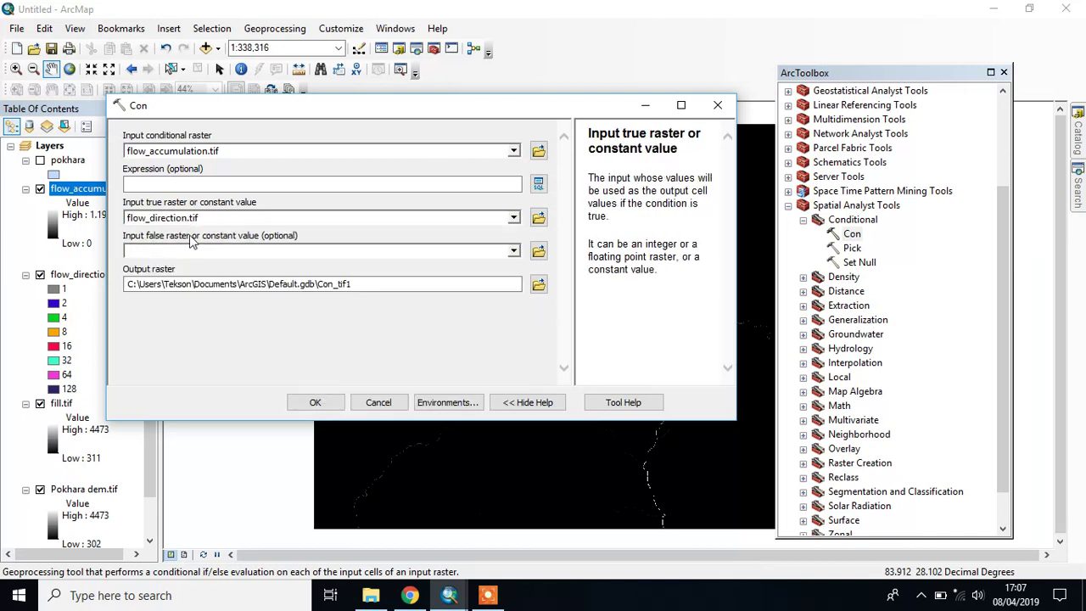
pyautogui.click(513, 250)
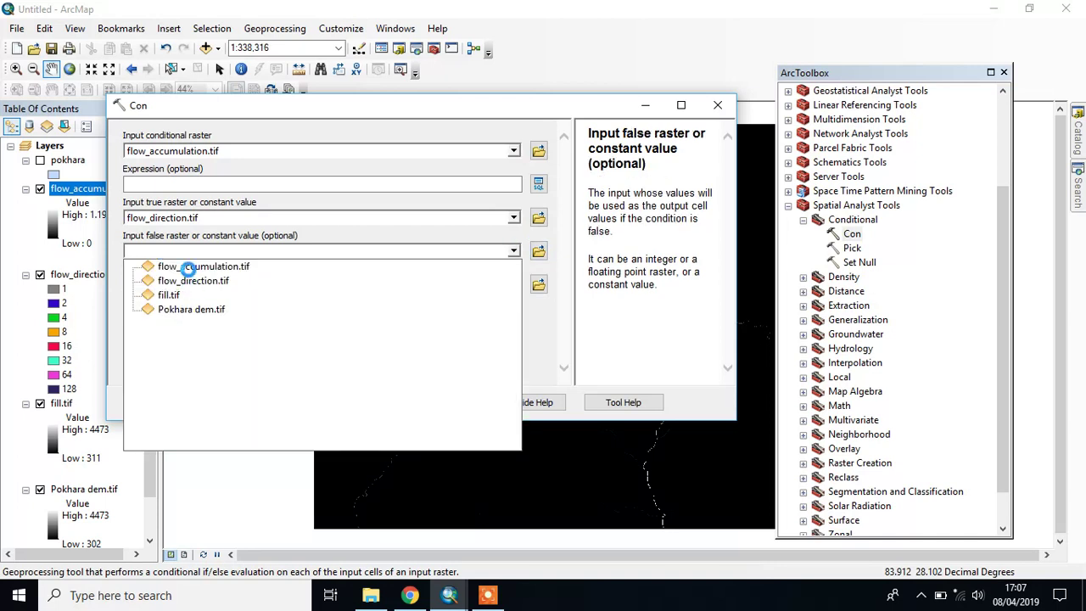
pyautogui.click(191, 281)
pyautogui.click(538, 283)
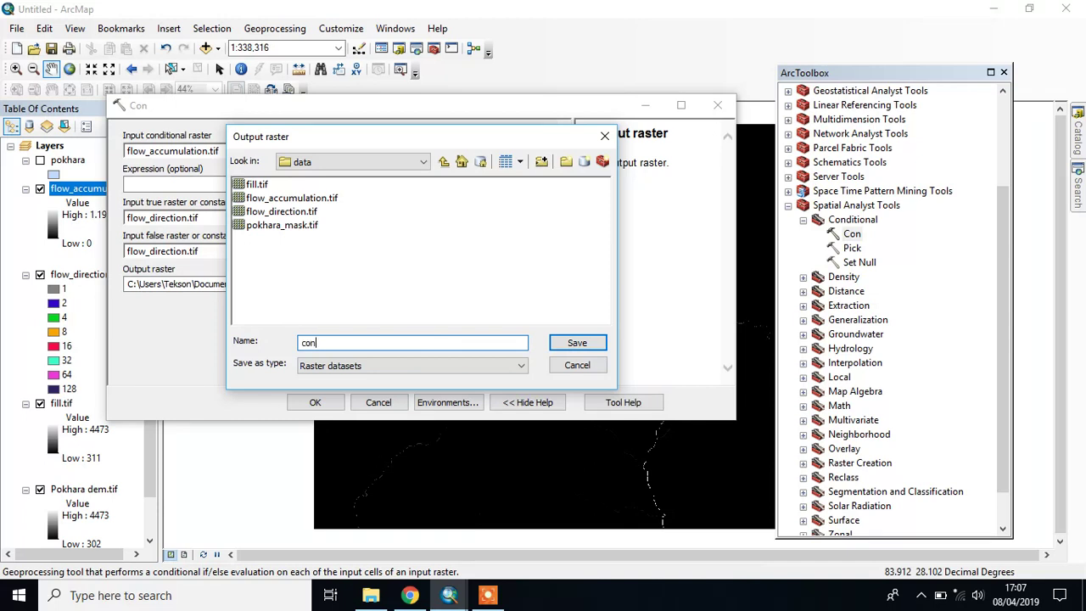
pyautogui.write('con.tif')
pyautogui.press('Return')
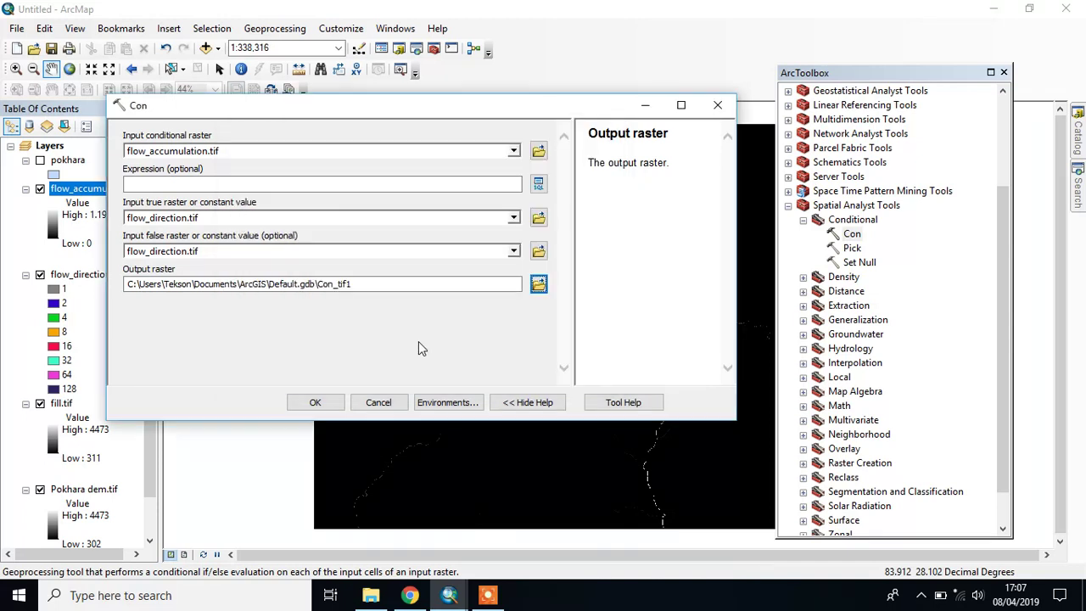
pyautogui.click(316, 404)
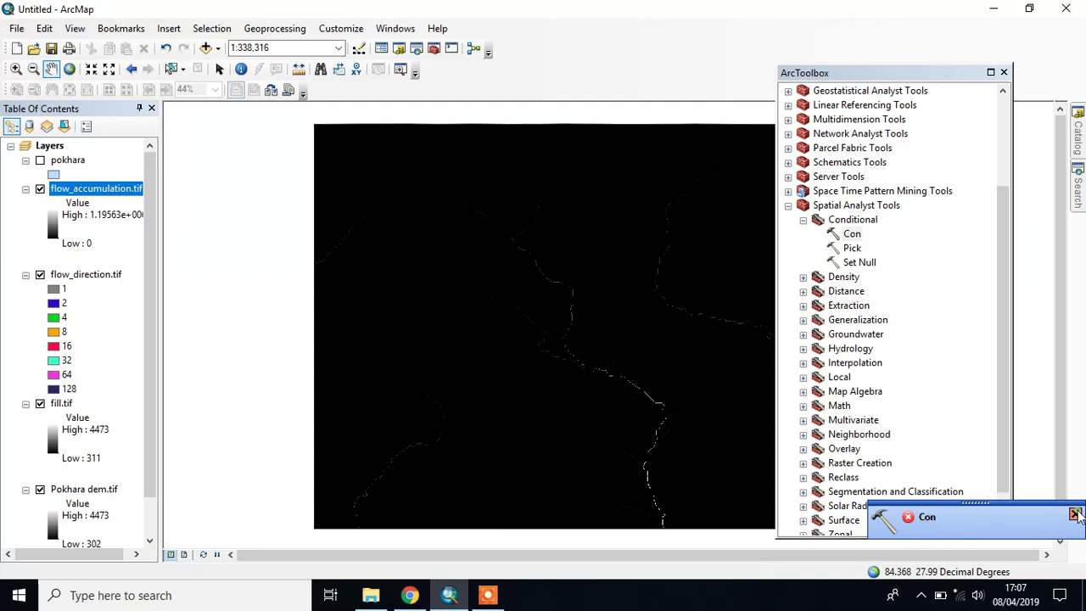
# Dismiss the failure and rerun Con on flow_accumulation.tif with flow_direction.tif true/false, output con1.tif.
pyautogui.click(1076, 514)
pyautogui.doubleClick(852, 235)
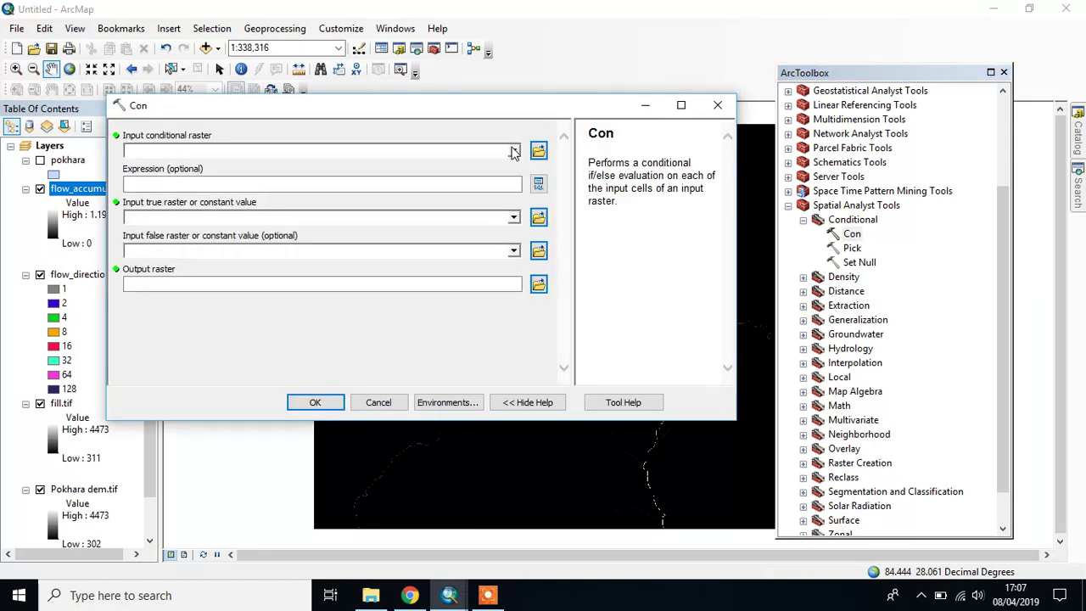
pyautogui.click(513, 151)
pyautogui.click(185, 167)
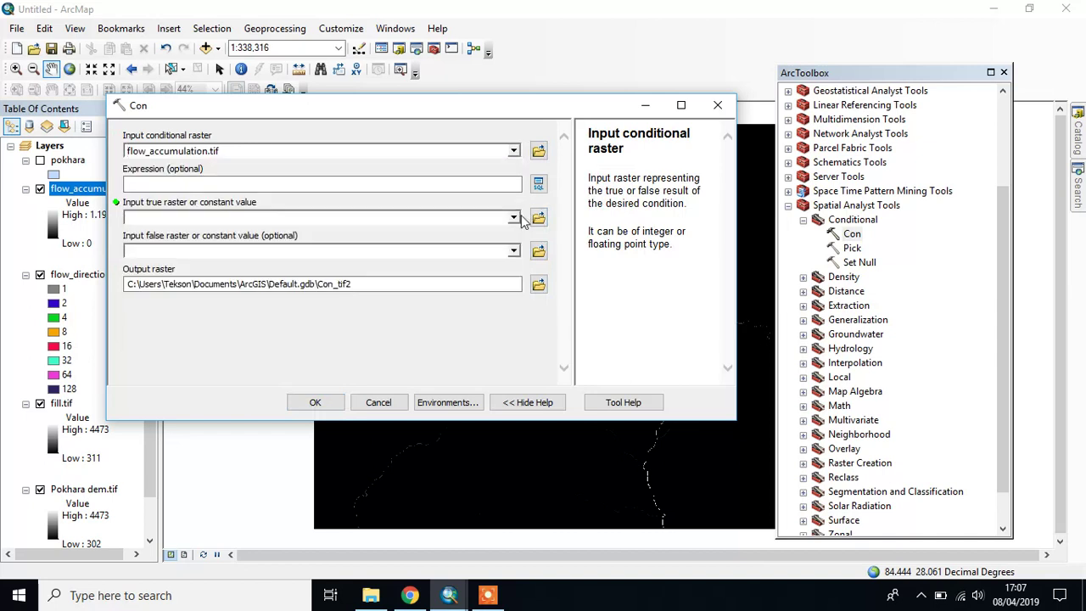
pyautogui.click(513, 218)
pyautogui.click(161, 247)
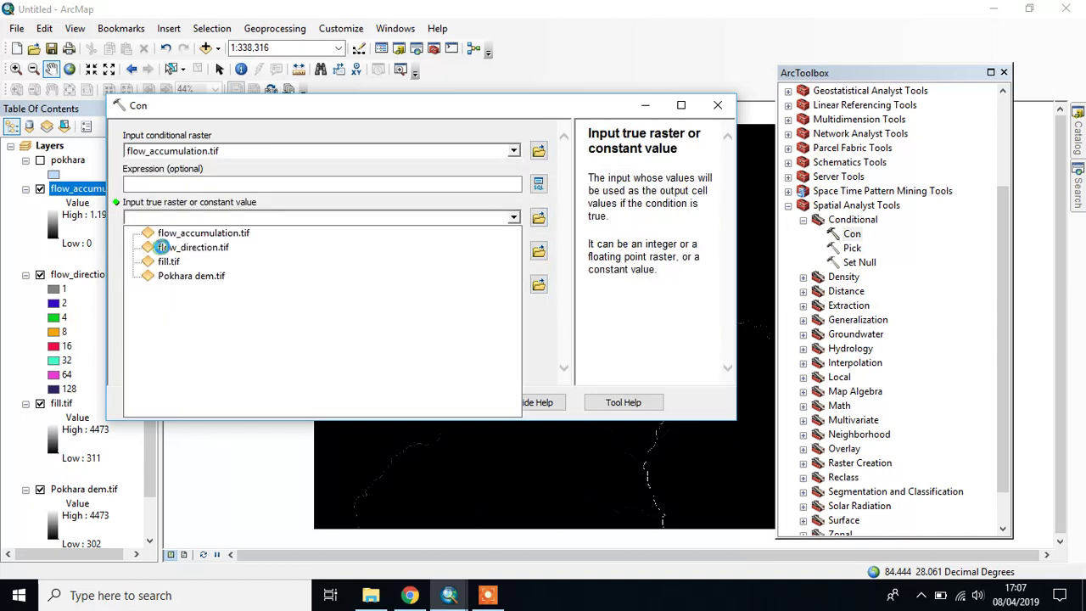
pyautogui.click(513, 252)
pyautogui.click(218, 280)
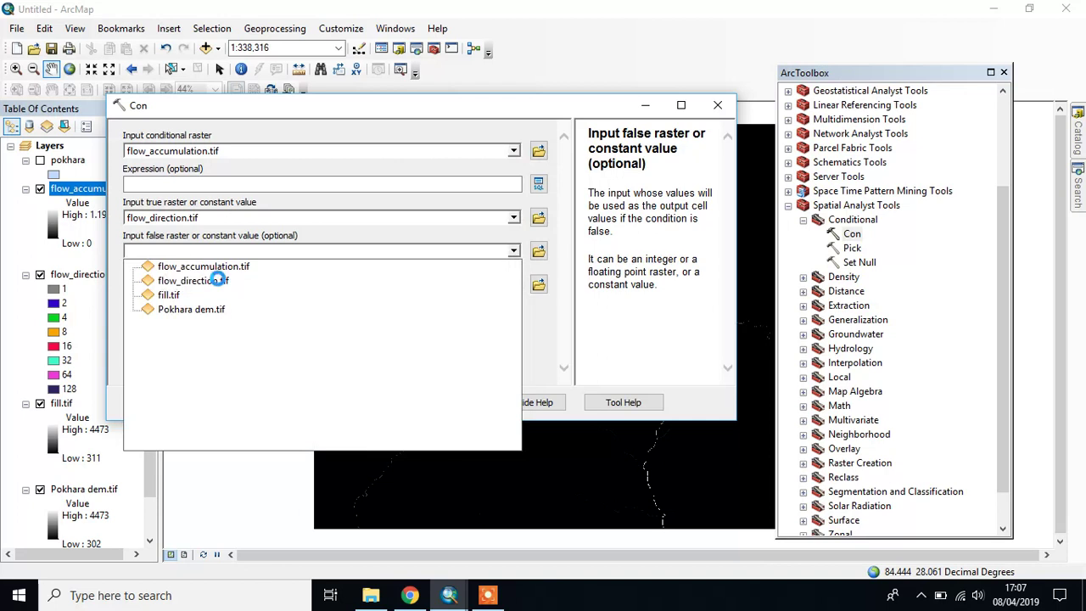
pyautogui.click(534, 285)
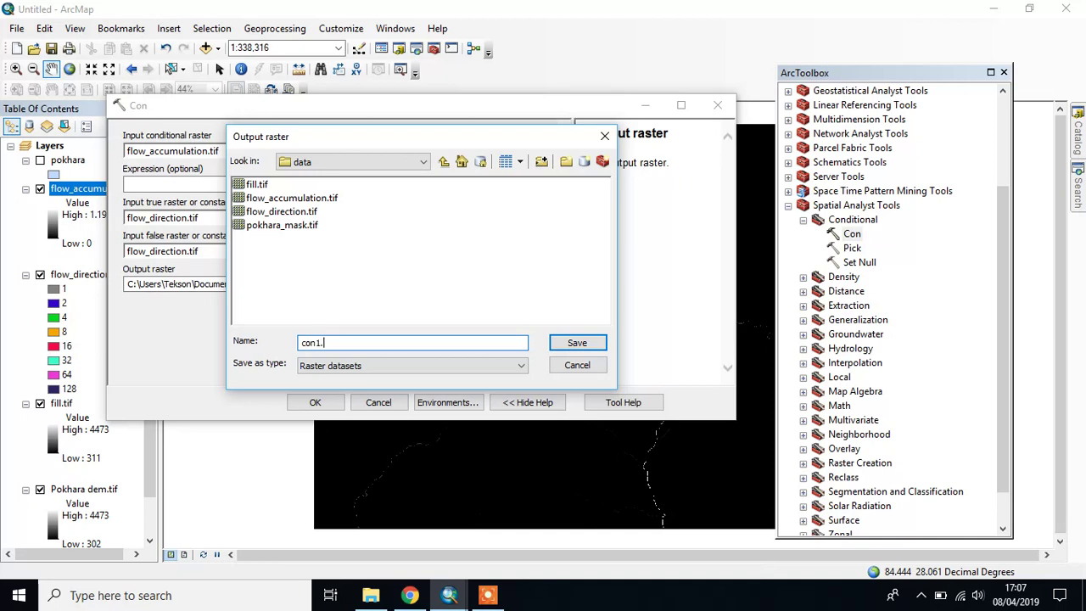
pyautogui.press('Return')
pyautogui.click(313, 402)
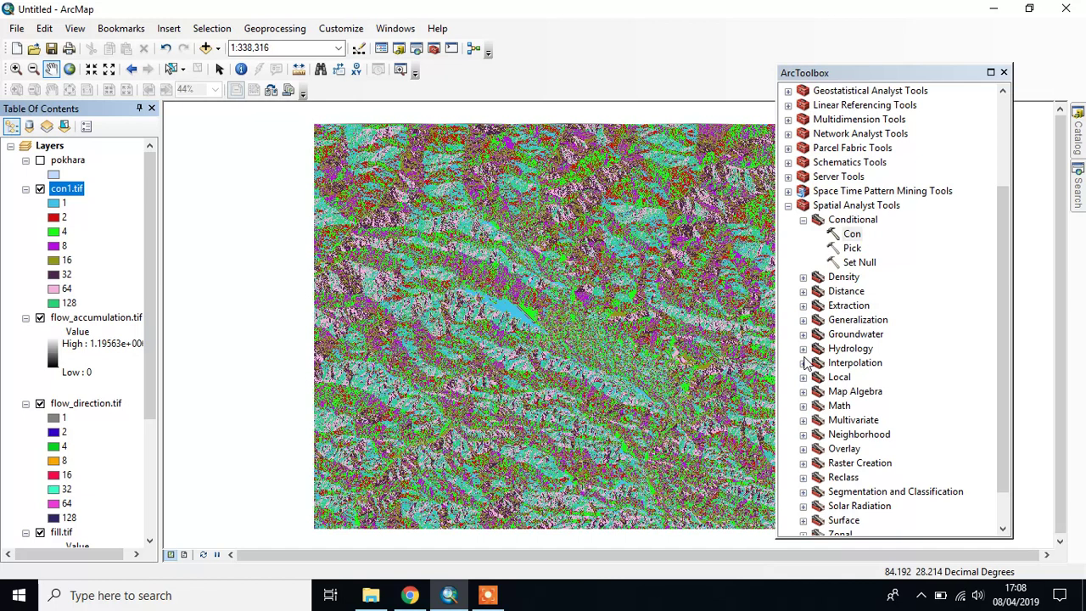
# Run STRAHLER Stream Order on con1.tif with flow_direction.tif, output Stream_order.tif.
pyautogui.click(803, 348)
pyautogui.scroll(-1, 856, 407)
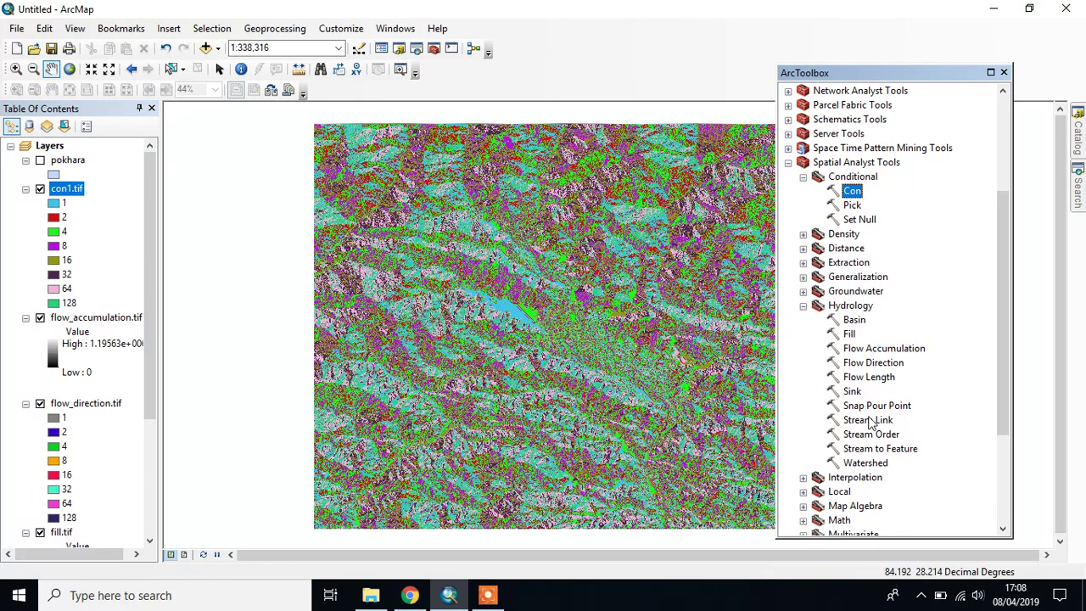
pyautogui.click(876, 436)
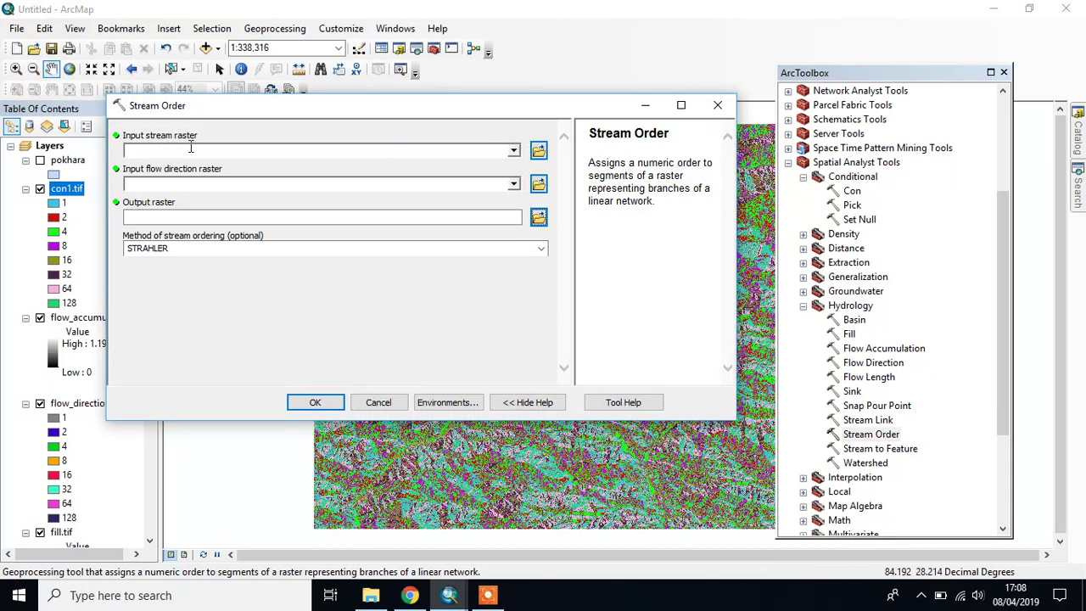
pyautogui.click(514, 151)
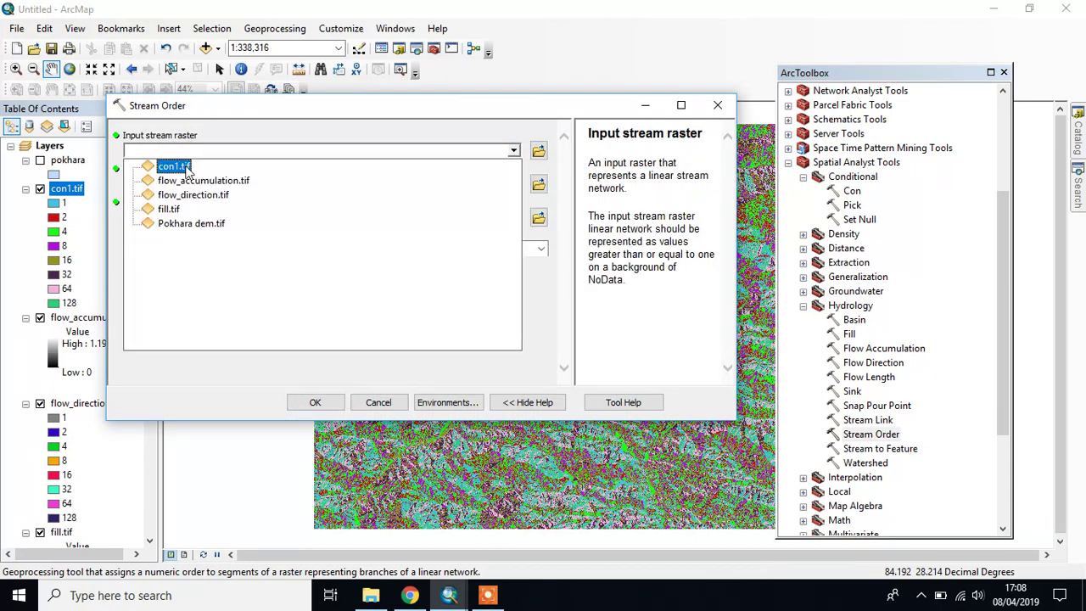
pyautogui.click(181, 166)
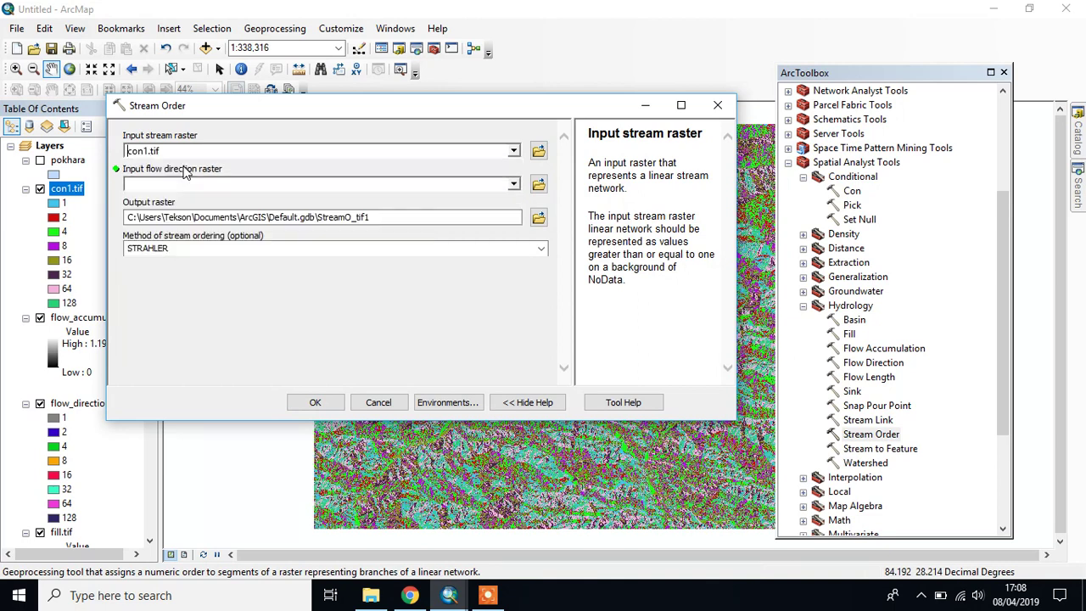
pyautogui.click(514, 184)
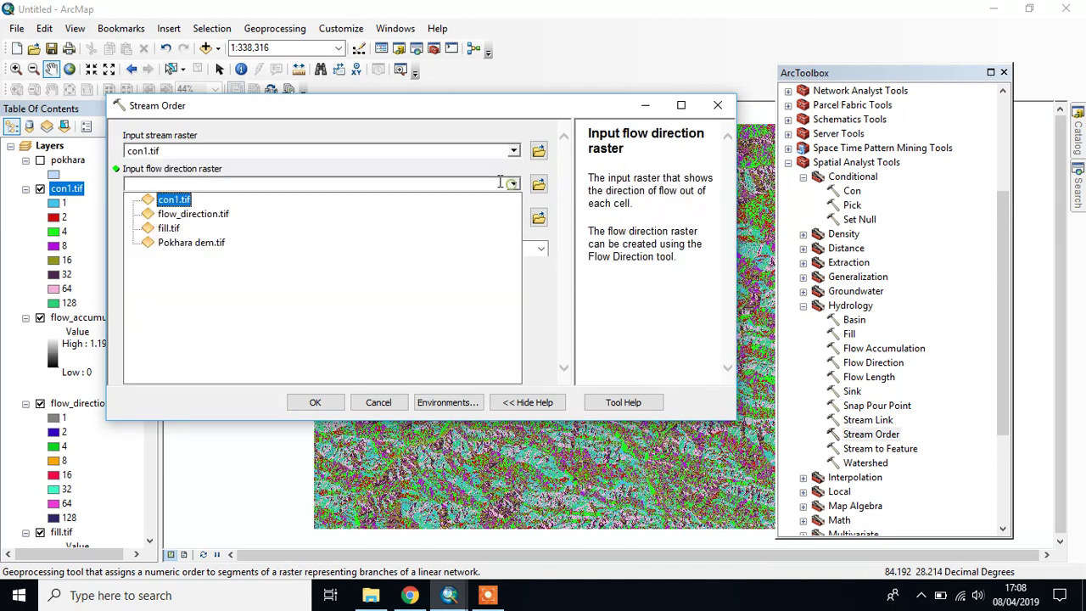
pyautogui.click(192, 213)
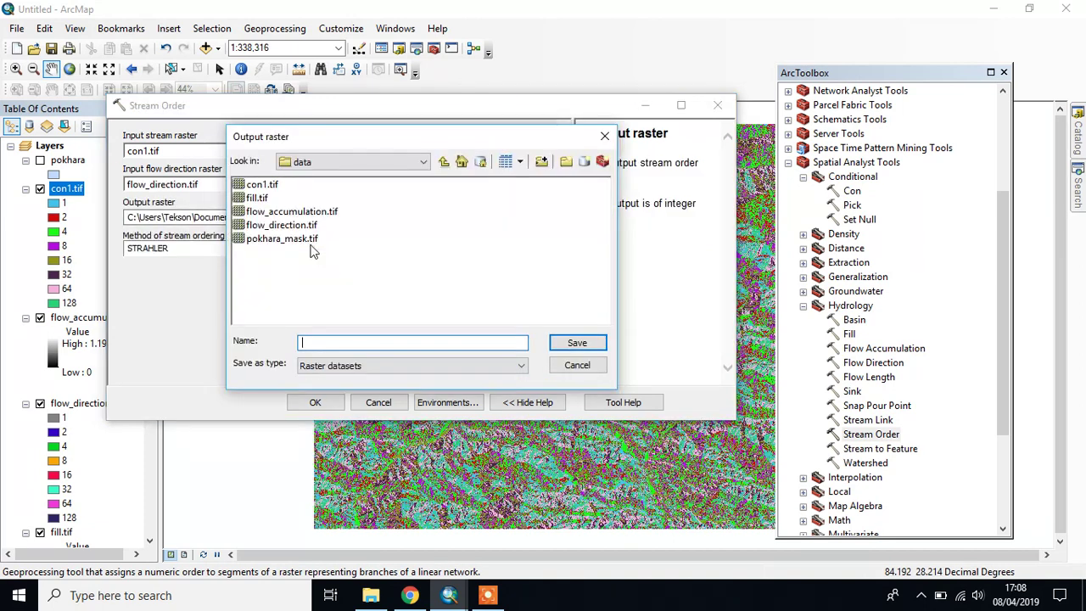
pyautogui.write('Stream_order.tif')
pyautogui.press('Return')
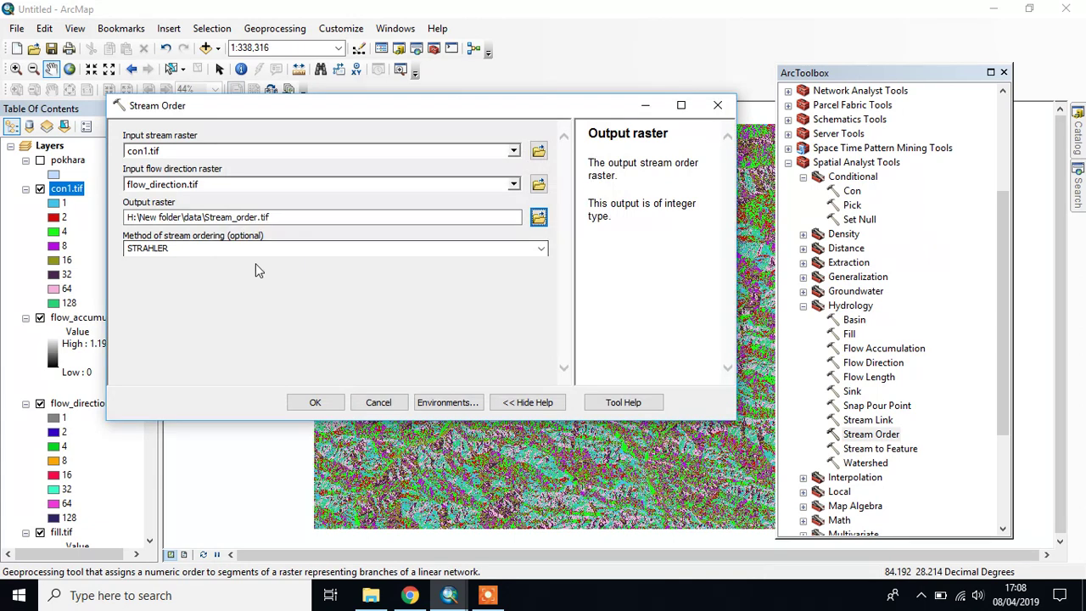
pyautogui.click(310, 400)
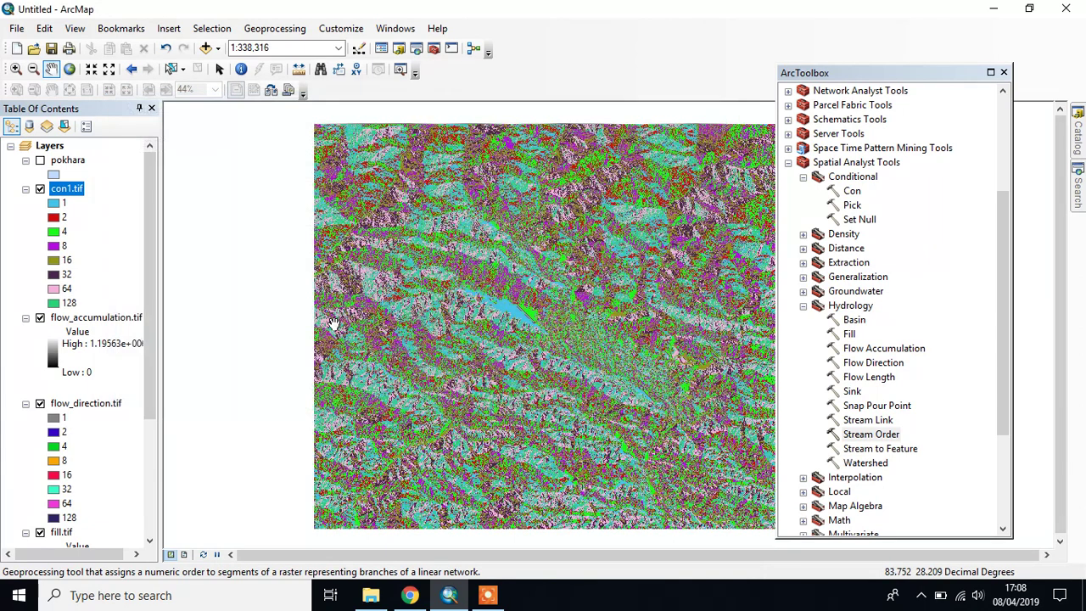
# Remove the Pokhara dem.tif and fill.tif layers from the map.
pyautogui.click(54, 190)
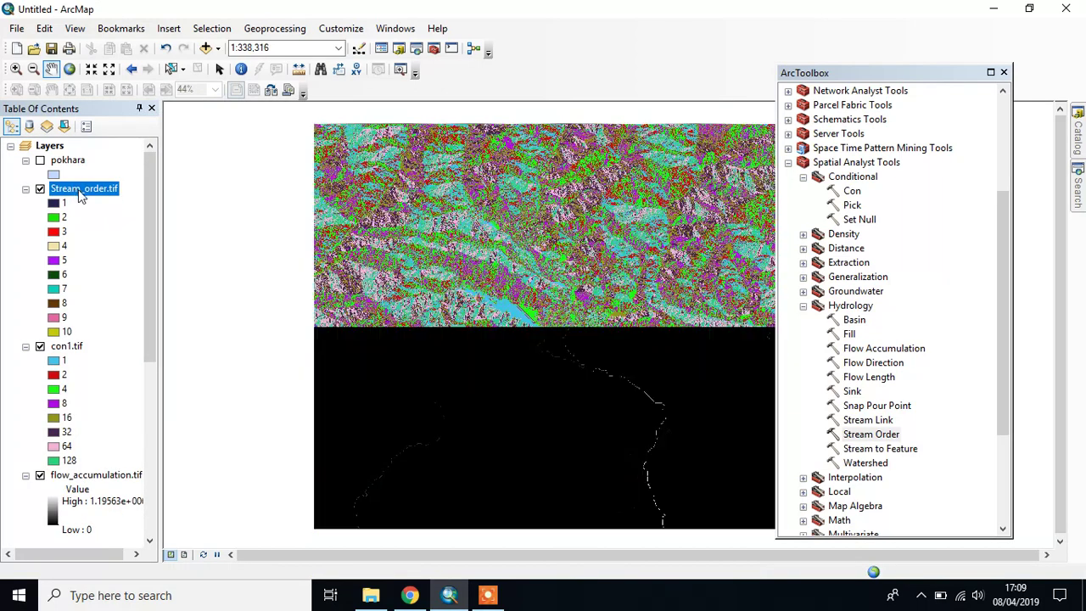
pyautogui.scroll(-3, 119, 371)
pyautogui.scroll(-5, 118, 371)
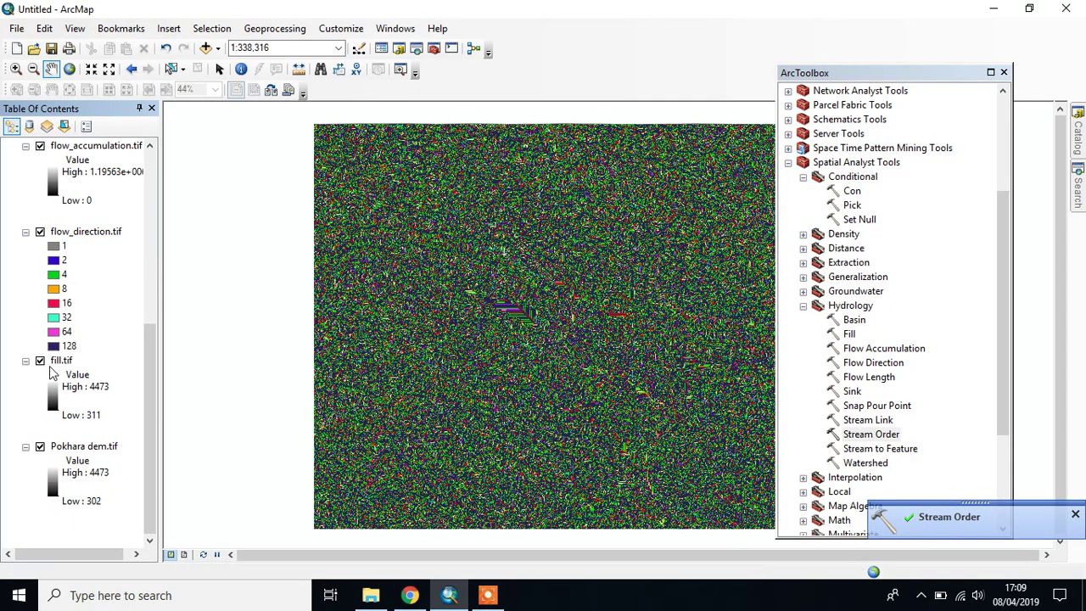
pyautogui.rightClick(90, 446)
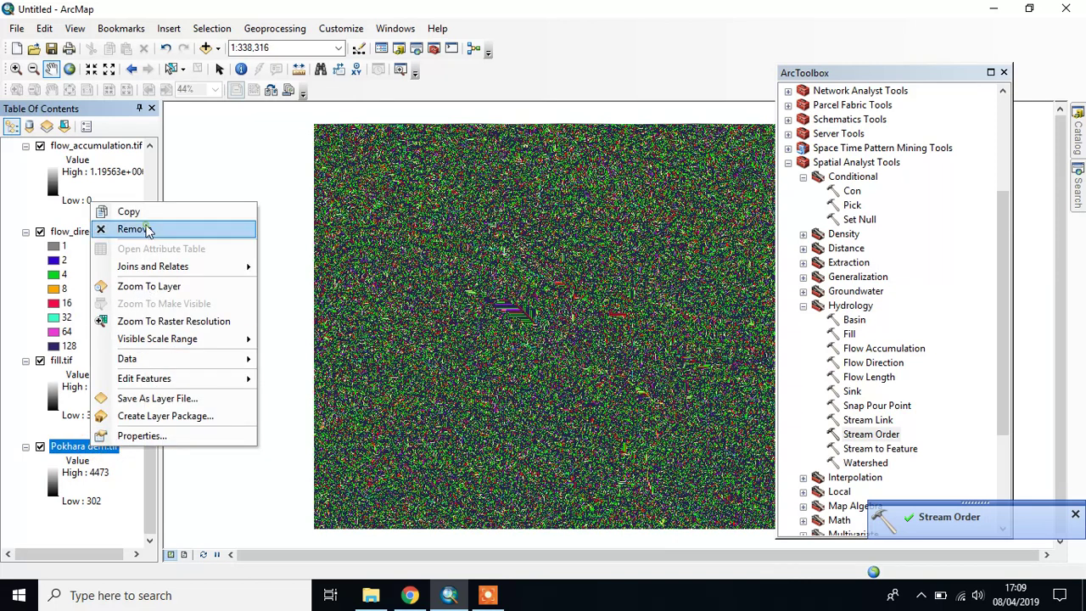
pyautogui.click(135, 229)
pyautogui.scroll(-10, 85, 339)
pyautogui.rightClick(71, 446)
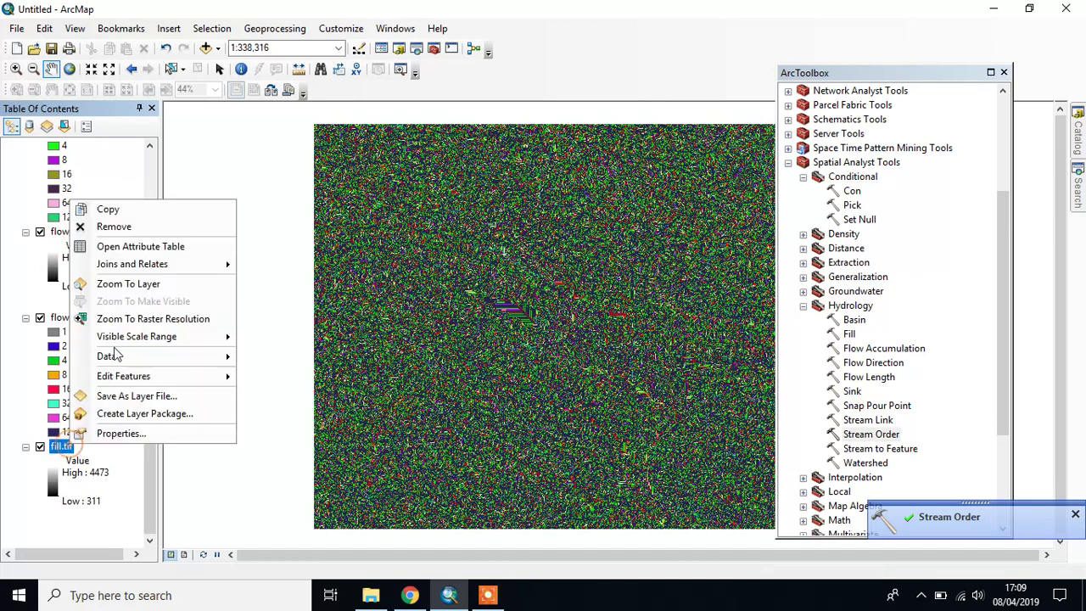
pyautogui.click(140, 226)
# Remove the flow_accumulation.tif, flow_direction.tif and con1.tif layers from the map.
pyautogui.scroll(-10, 85, 333)
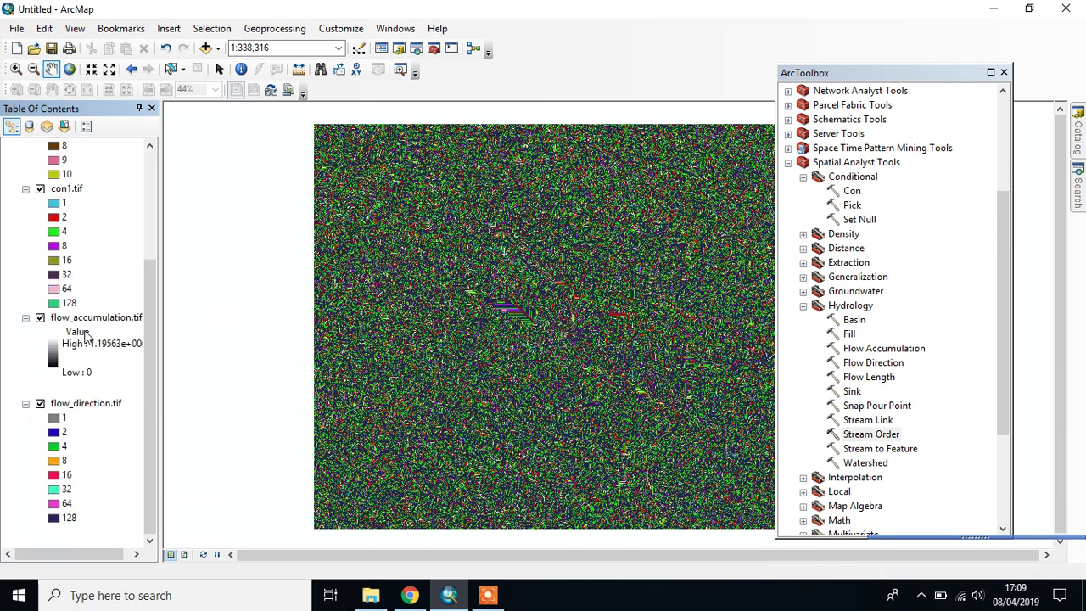
pyautogui.rightClick(86, 327)
pyautogui.click(121, 348)
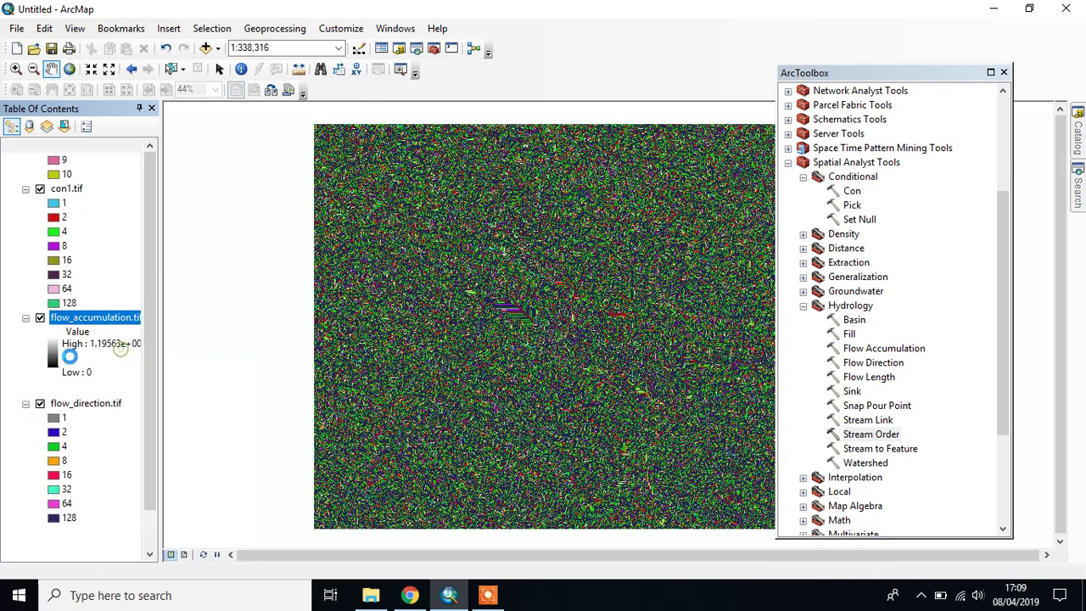
pyautogui.rightClick(85, 418)
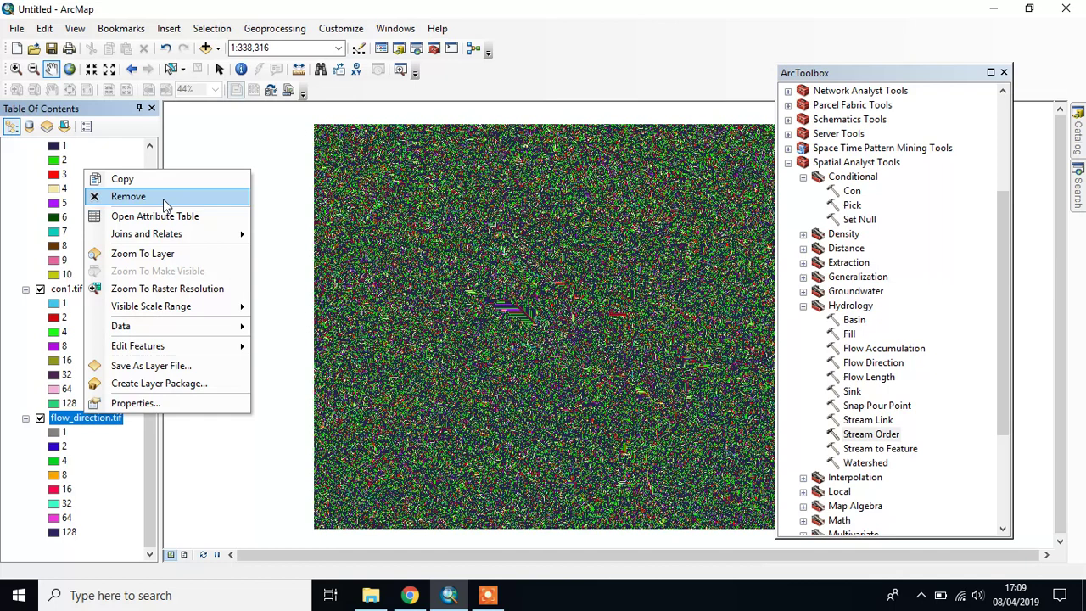
pyautogui.click(163, 198)
pyautogui.rightClick(69, 346)
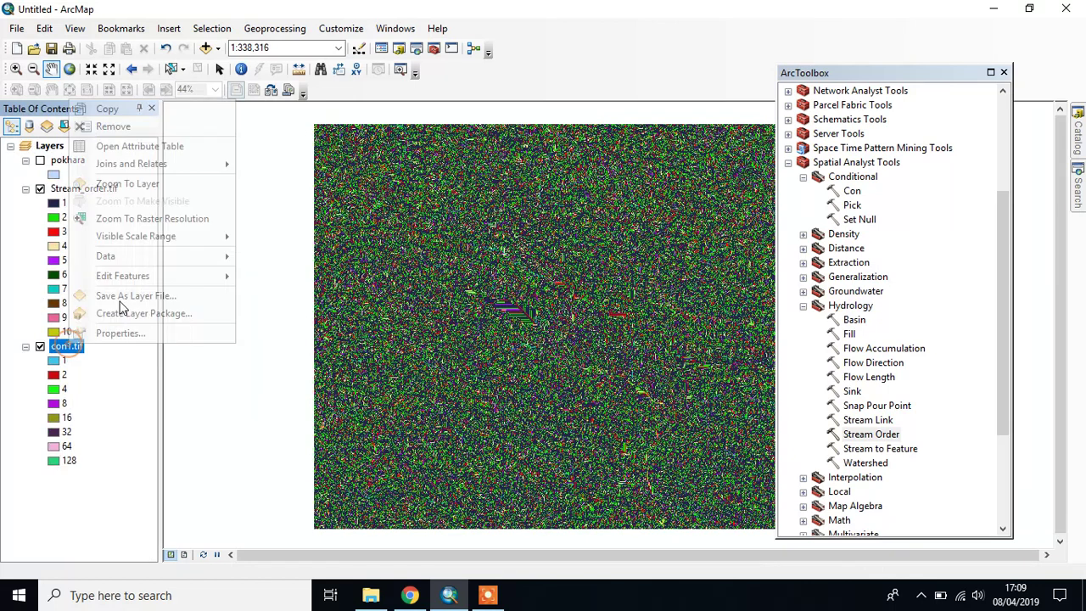
pyautogui.click(131, 126)
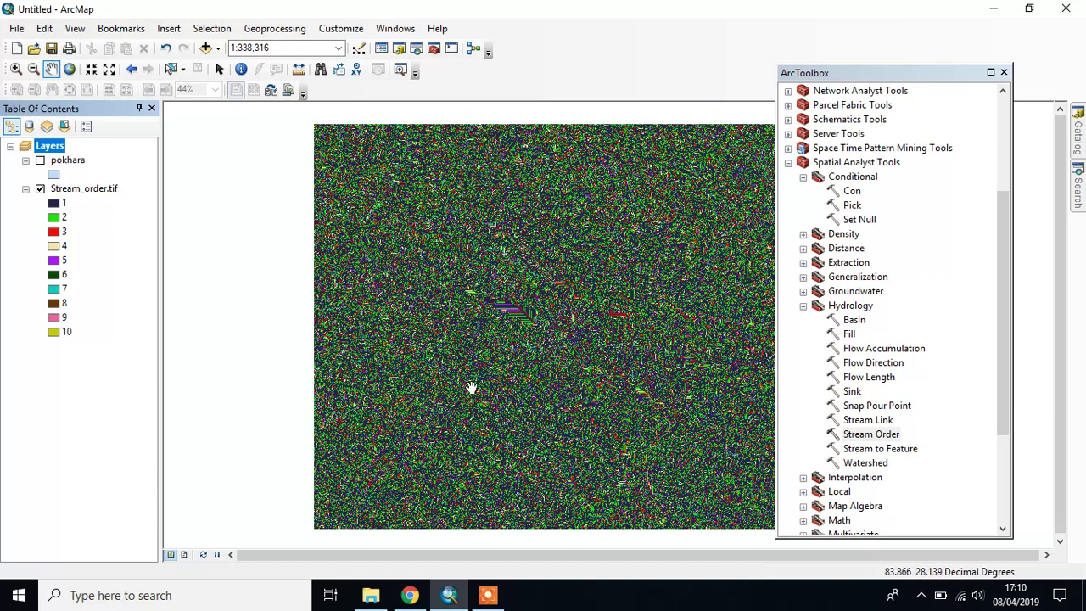
pyautogui.click(881, 449)
pyautogui.doubleClick(881, 449)
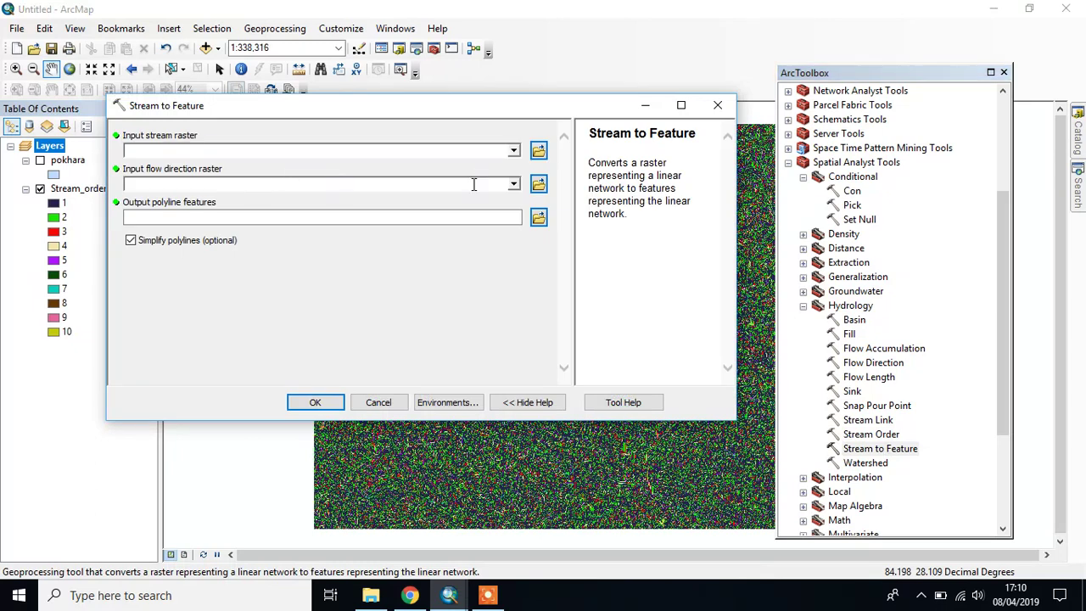
pyautogui.click(512, 151)
pyautogui.click(170, 167)
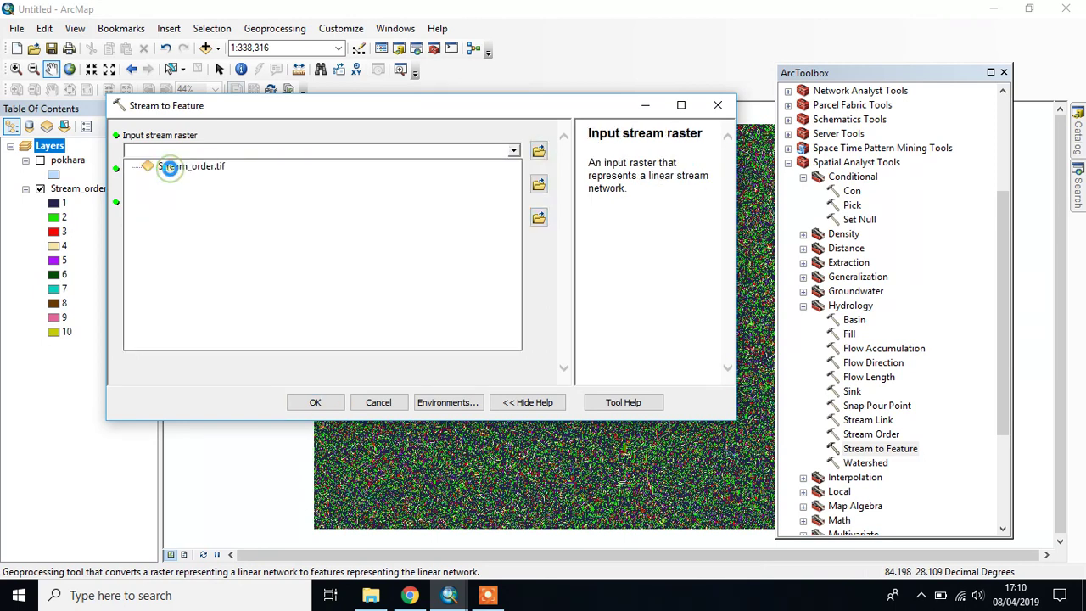
pyautogui.click(169, 167)
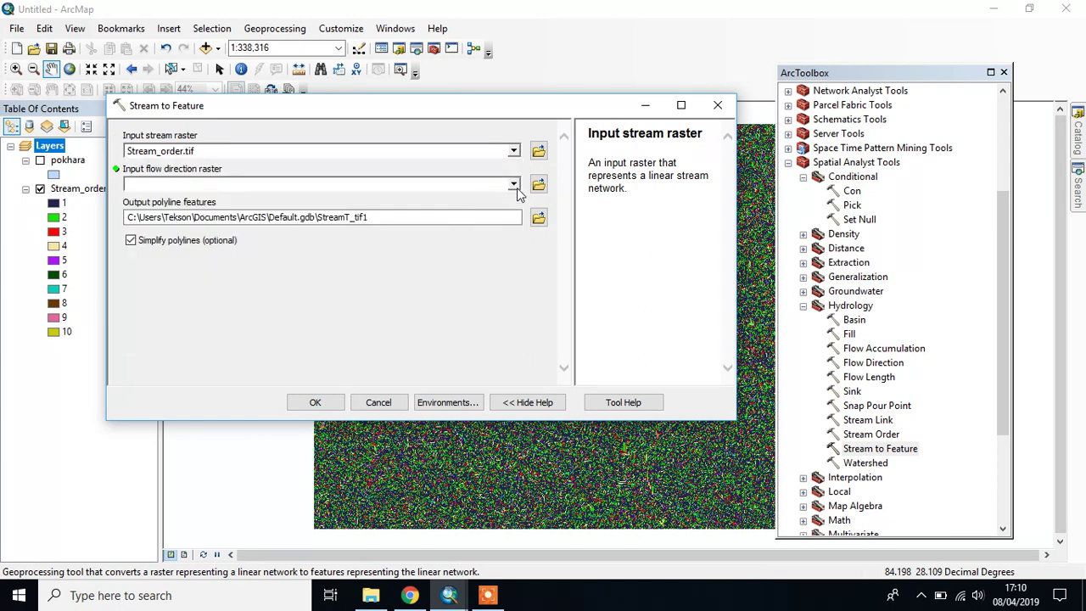
pyautogui.click(513, 185)
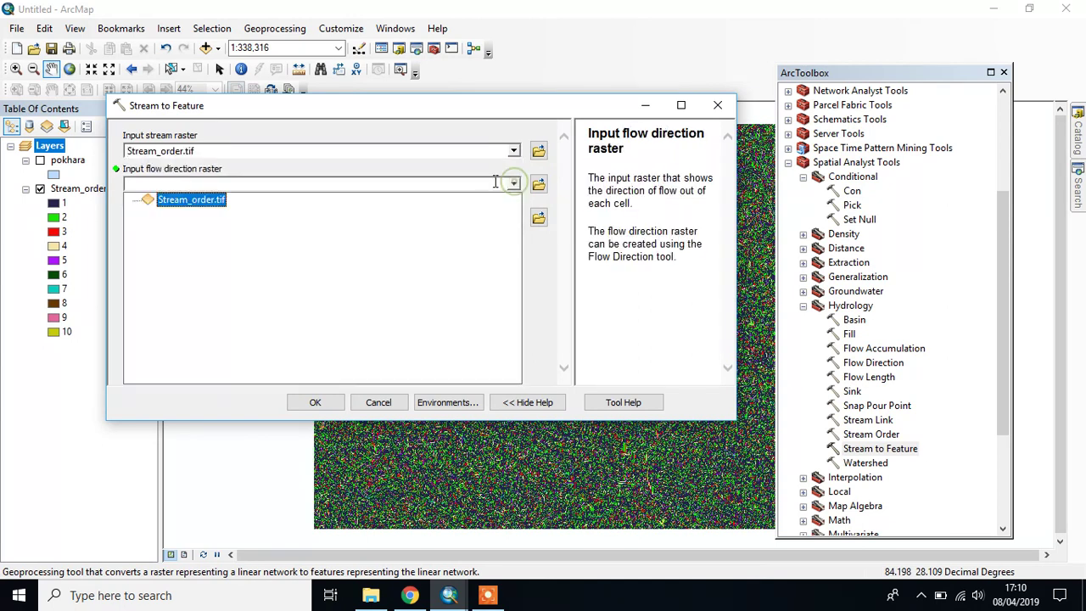
pyautogui.click(709, 110)
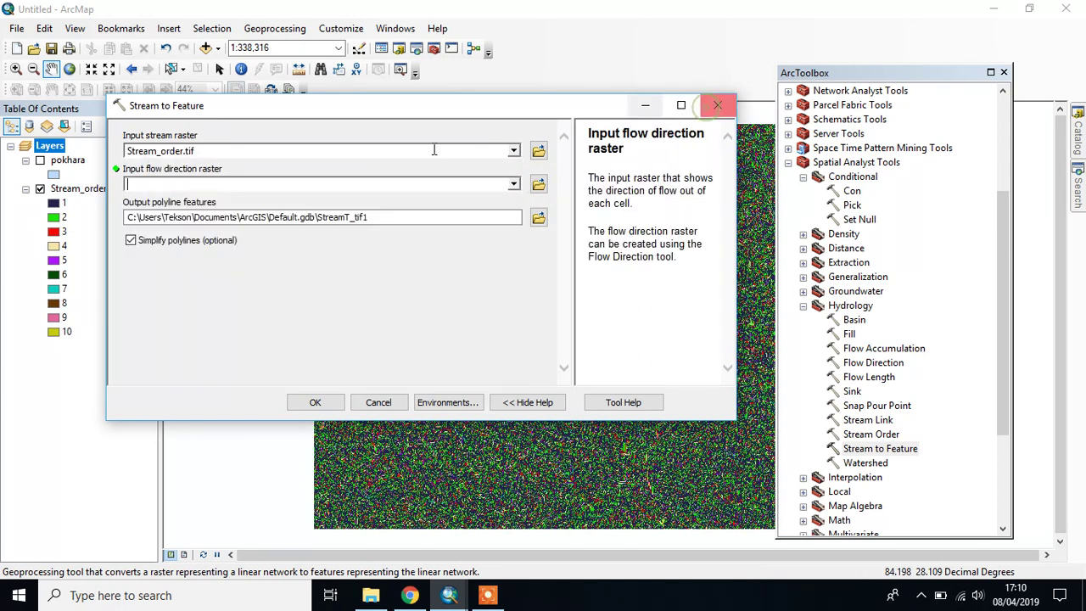
pyautogui.click(642, 107)
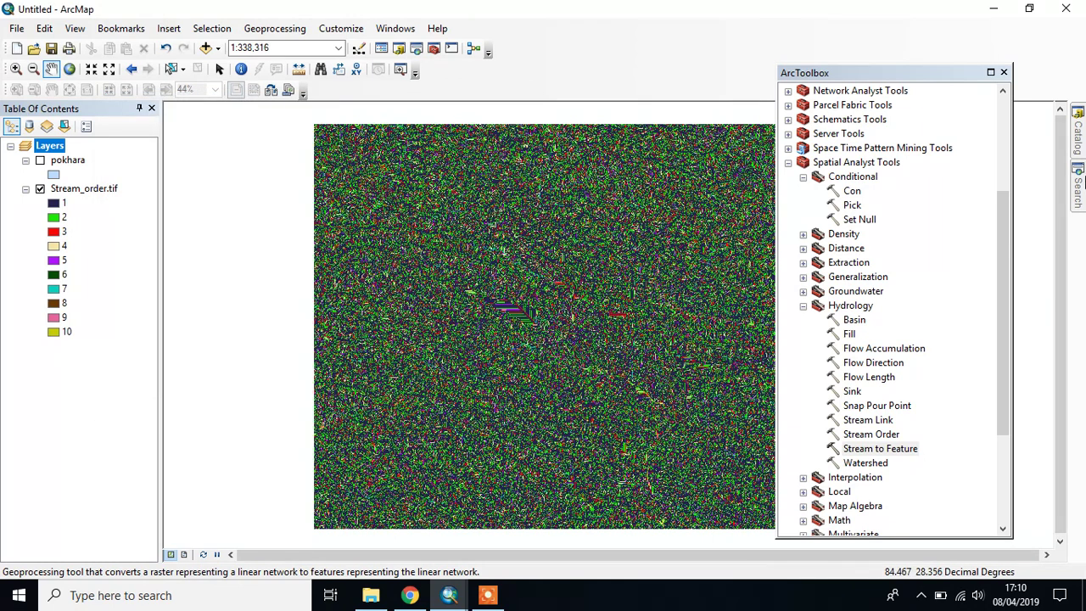
# Add flow_direction.tif from H:\New folder in Catalog to the map, building pyramids.
pyautogui.moveTo(1079, 140)
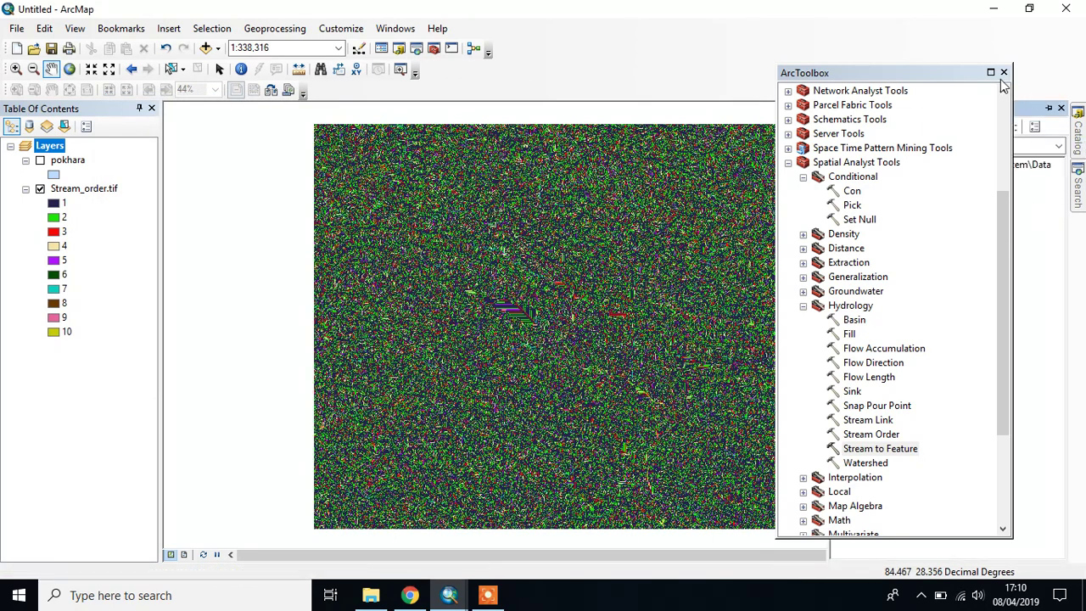
pyautogui.moveTo(935, 76); pyautogui.dragTo(642, 73)
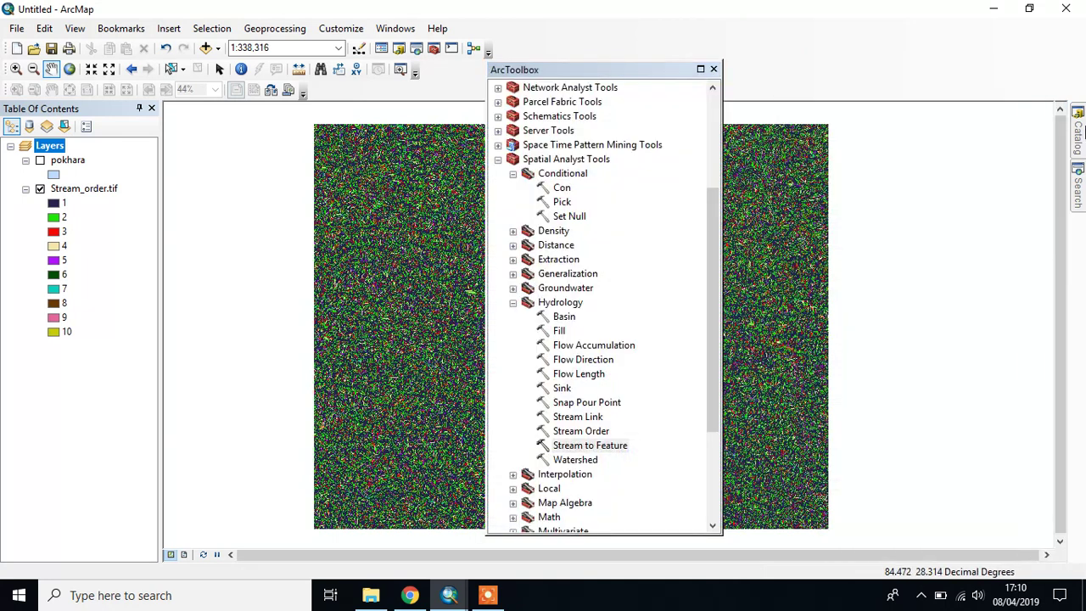
pyautogui.moveTo(1079, 140)
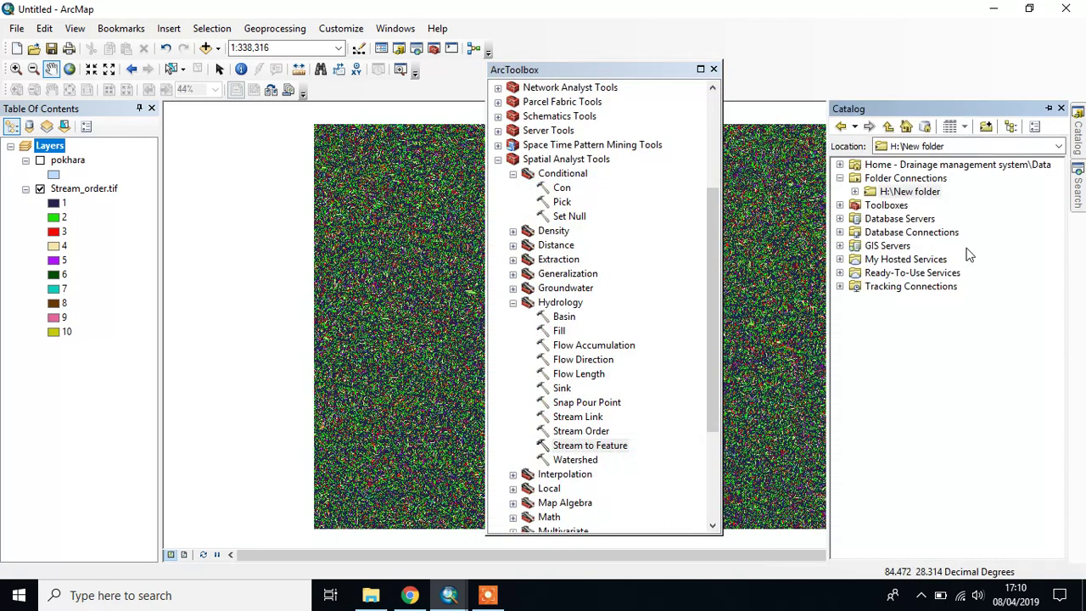
pyautogui.click(855, 192)
pyautogui.moveTo(945, 259); pyautogui.dragTo(365, 297)
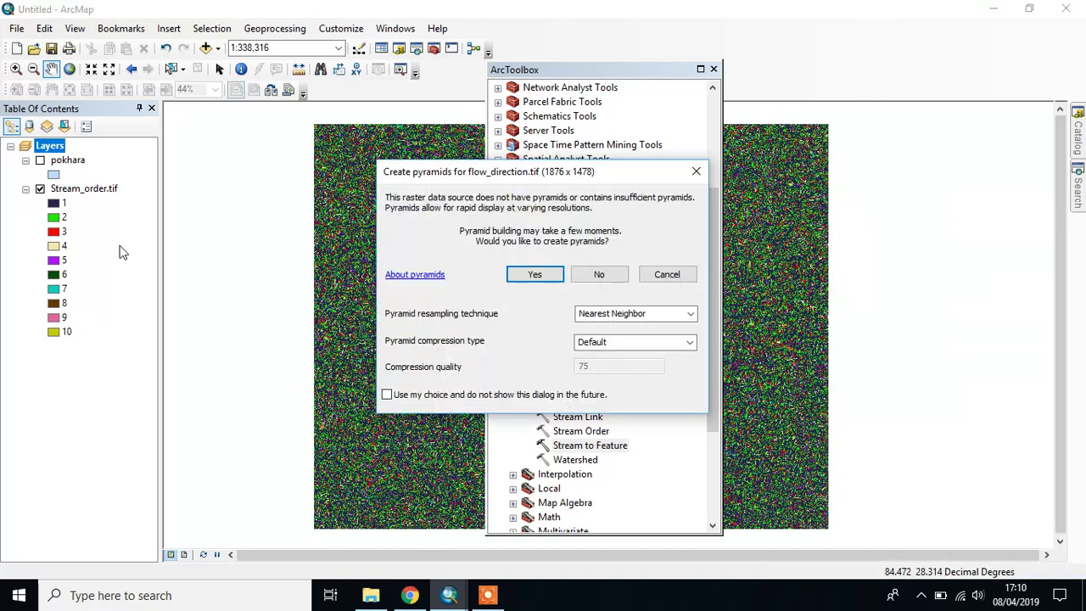
pyautogui.click(535, 274)
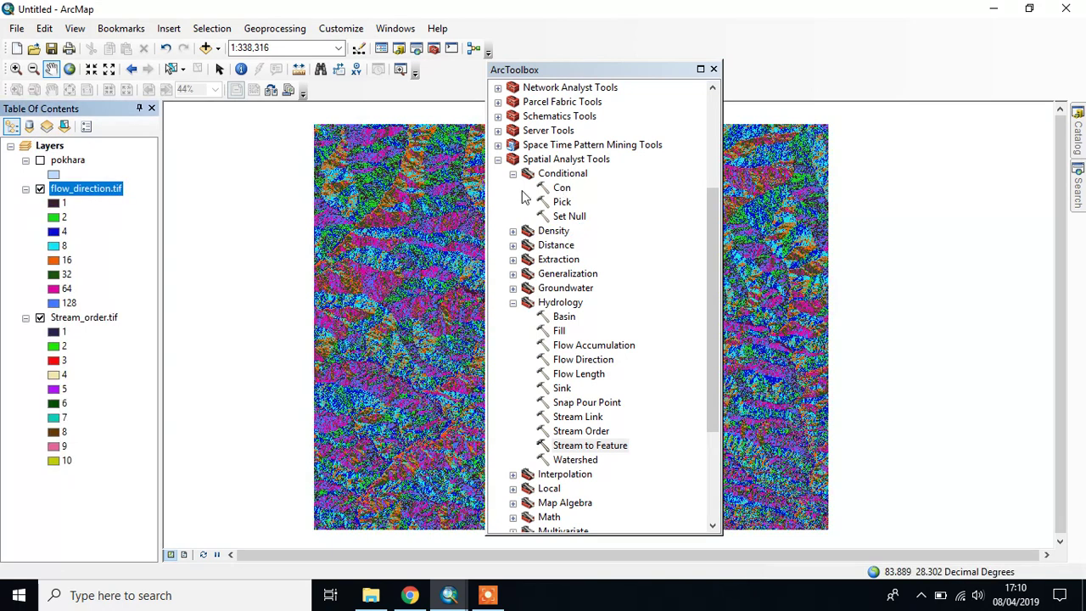
# Run Stream to Feature on Stream_order.tif and flow_direction.tif, output data\streamToFeature.shp.
pyautogui.click(594, 446)
pyautogui.doubleClick(593, 449)
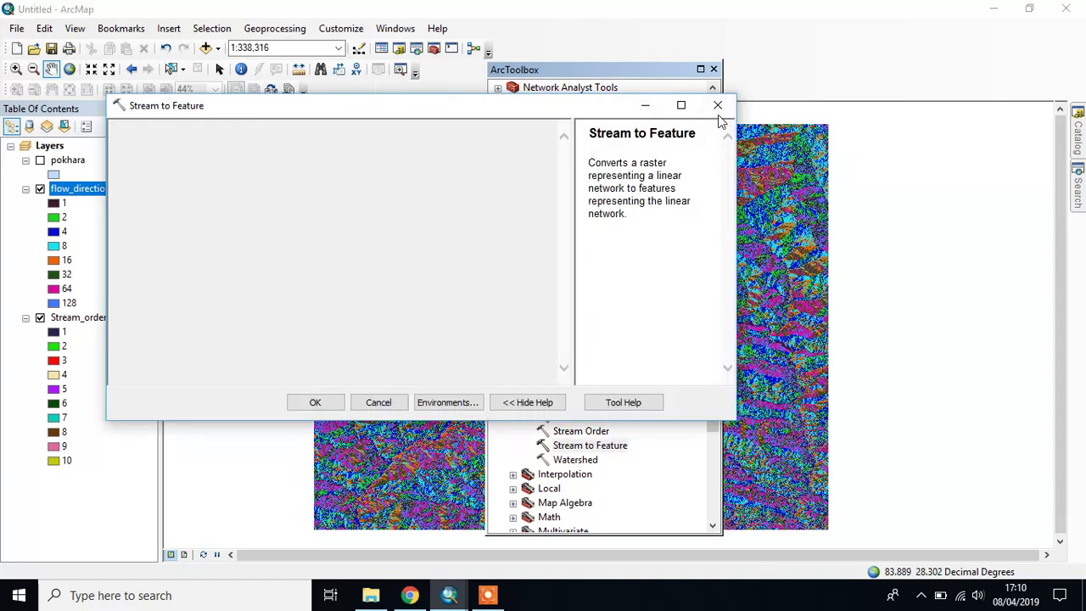
pyautogui.click(513, 153)
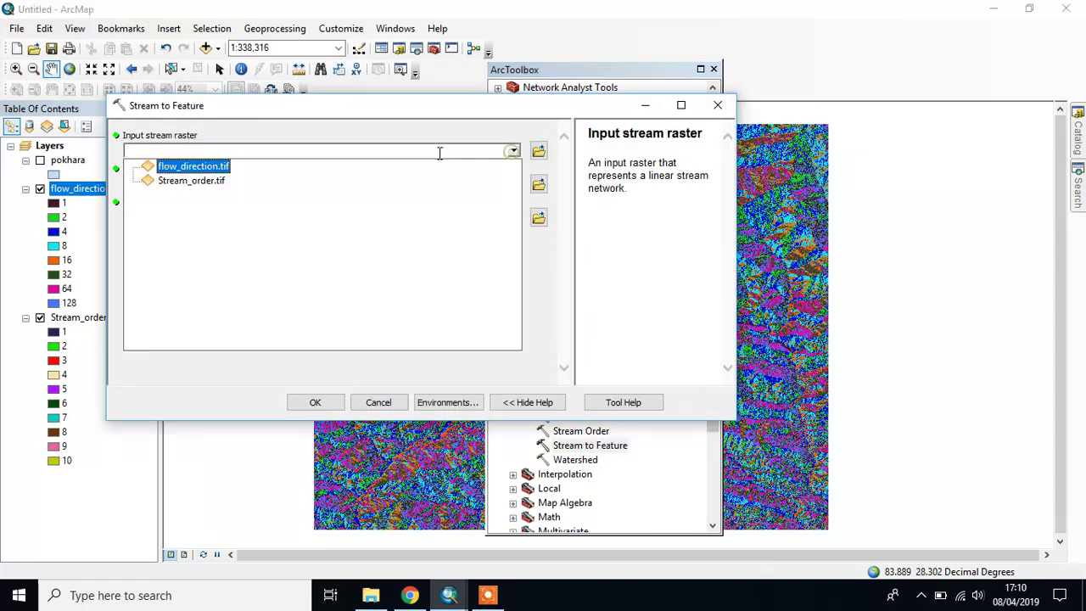
pyautogui.click(212, 181)
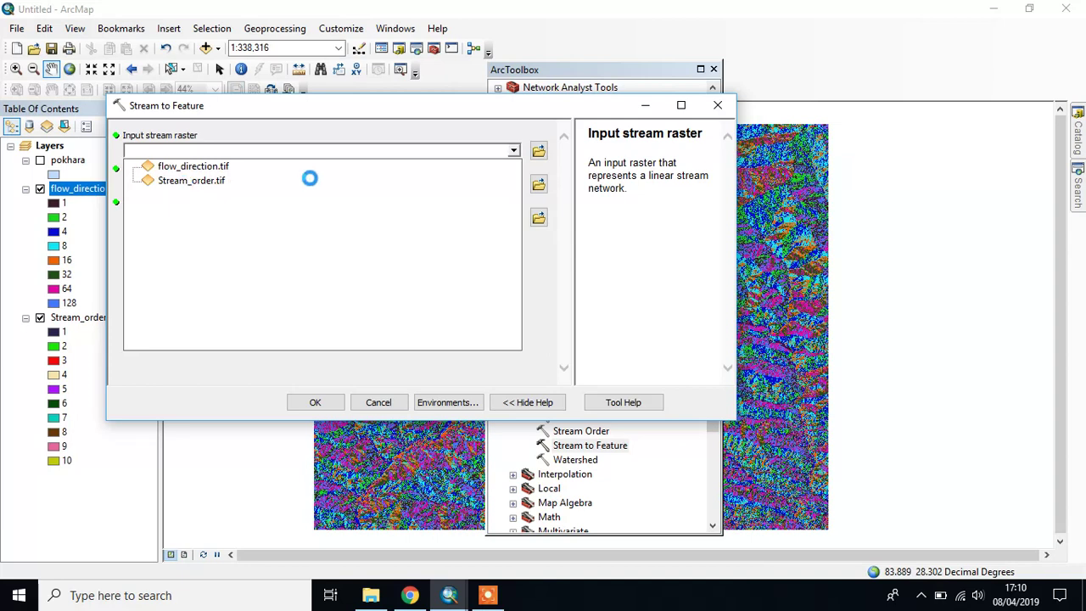
pyautogui.click(514, 184)
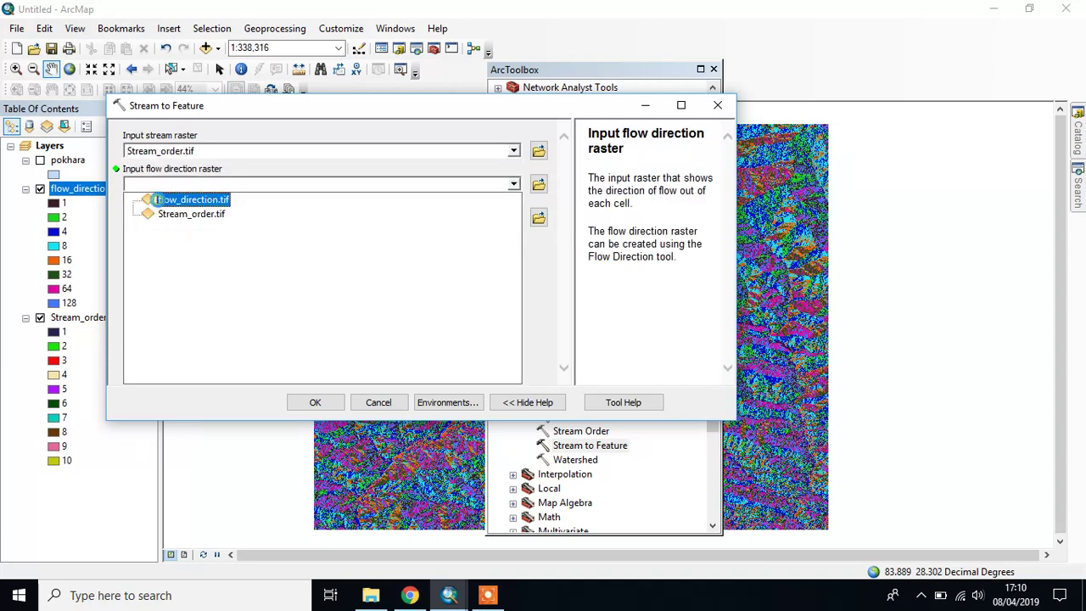
pyautogui.click(160, 200)
pyautogui.click(538, 219)
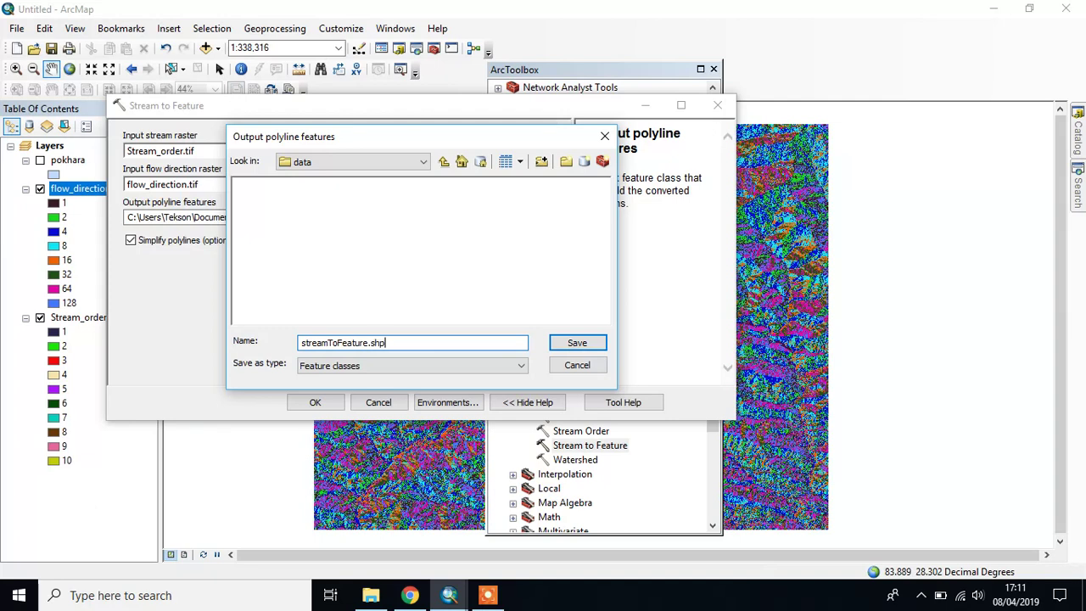
pyautogui.press('Return')
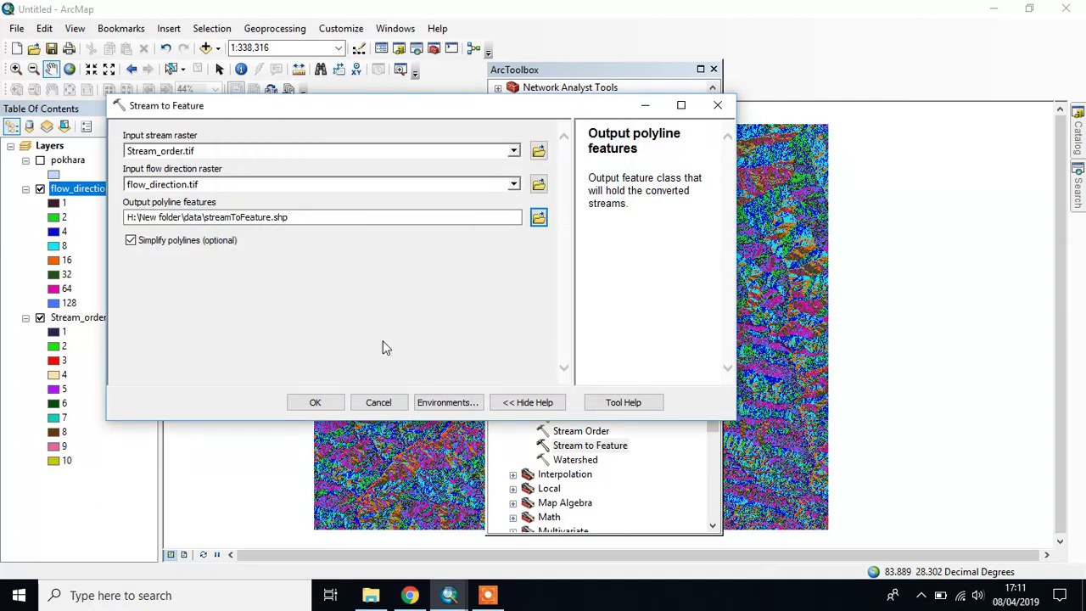
pyautogui.click(315, 403)
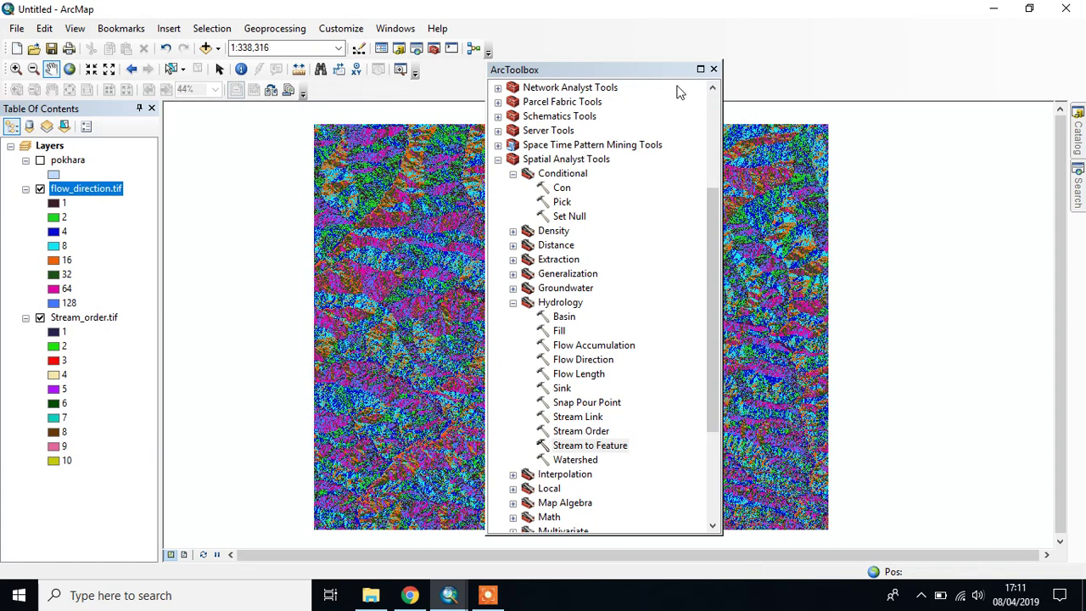
# Review the new streamToFeature layer's Definition Query tab, then close its properties unchanged.
pyautogui.moveTo(653, 71); pyautogui.dragTo(861, 62)
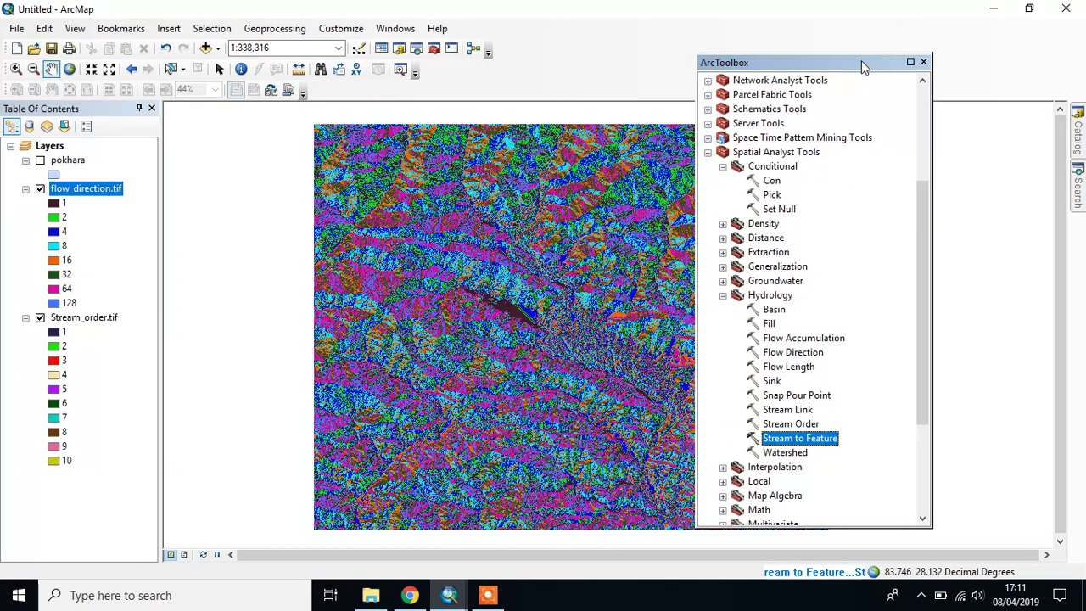
pyautogui.click(584, 331)
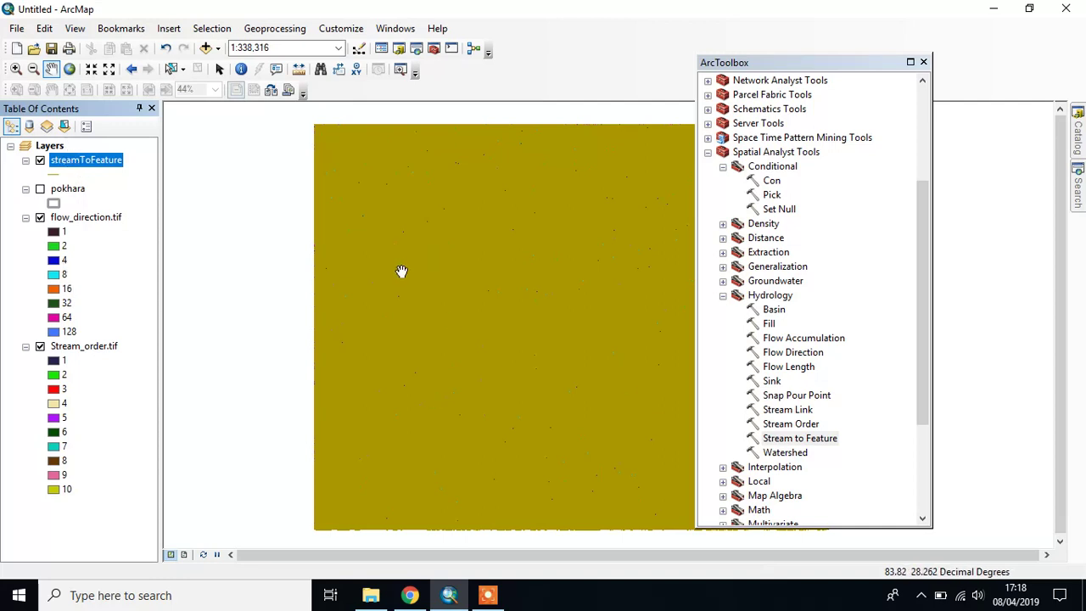
pyautogui.rightClick(110, 165)
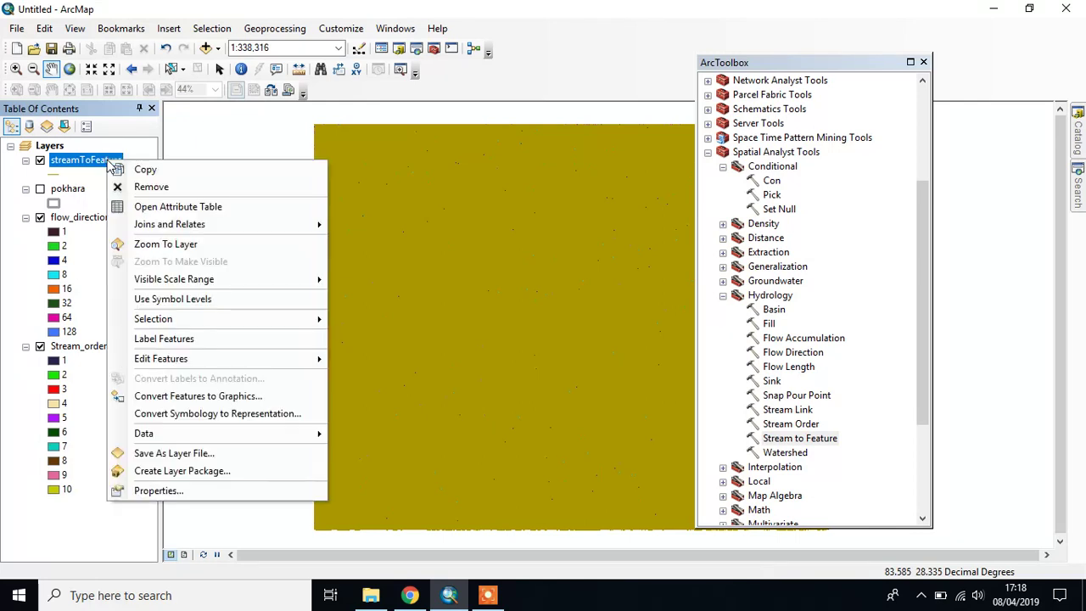
pyautogui.click(173, 492)
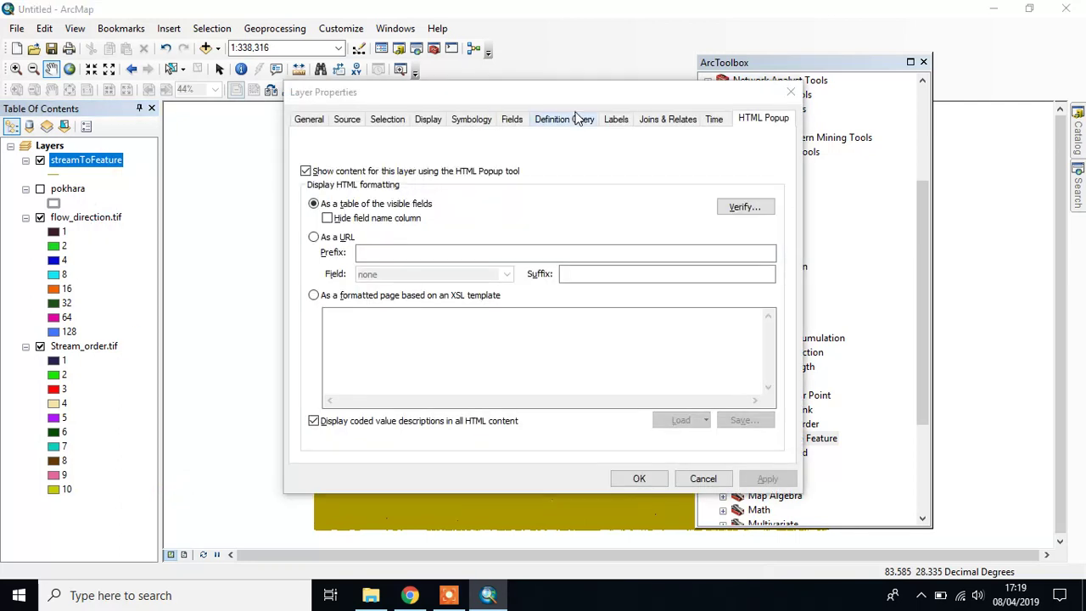
pyautogui.click(576, 123)
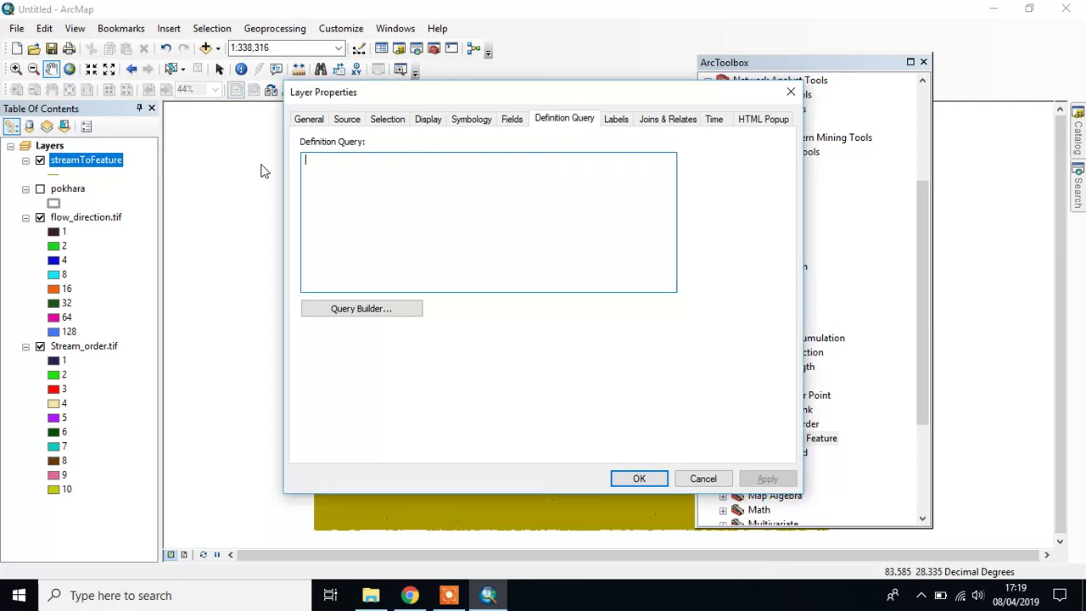
pyautogui.click(790, 91)
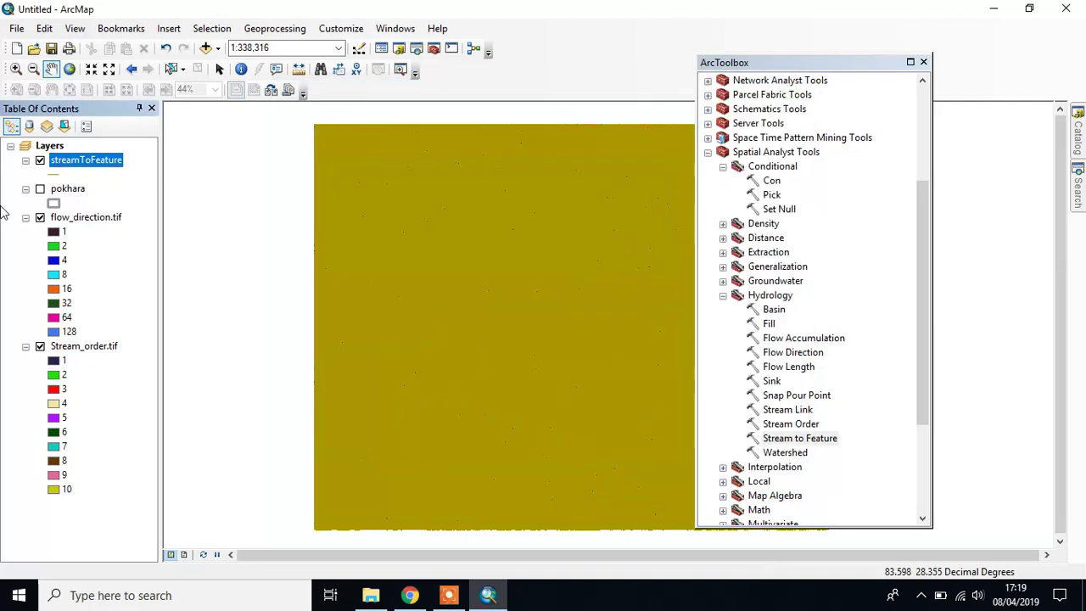
# Open the streamToFeature attribute table, scan the GRID_CODE column's values, and close it.
pyautogui.rightClick(78, 159)
pyautogui.click(127, 205)
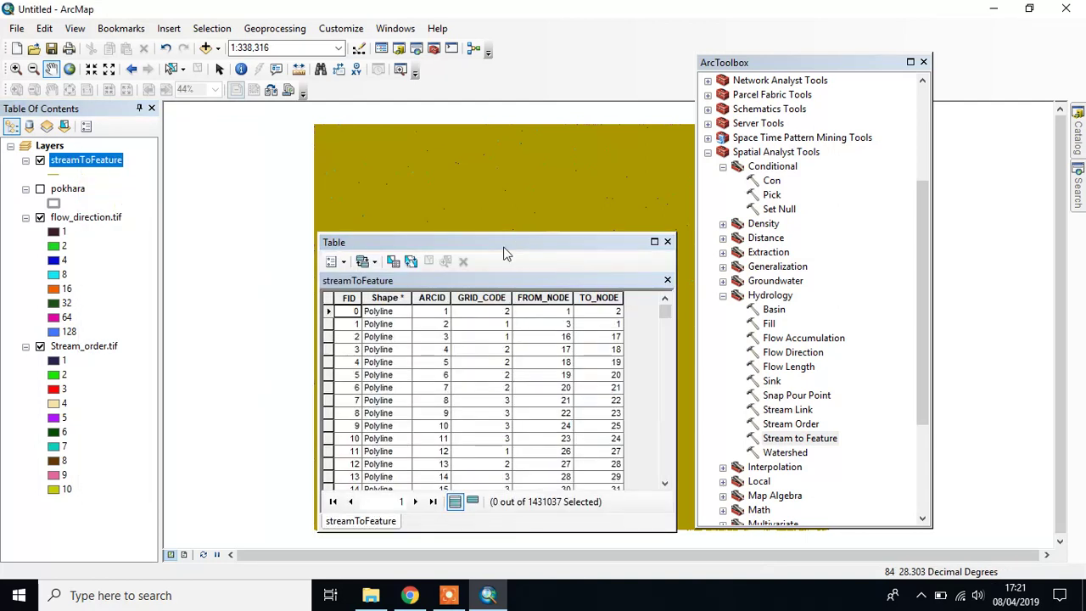
pyautogui.click(479, 296)
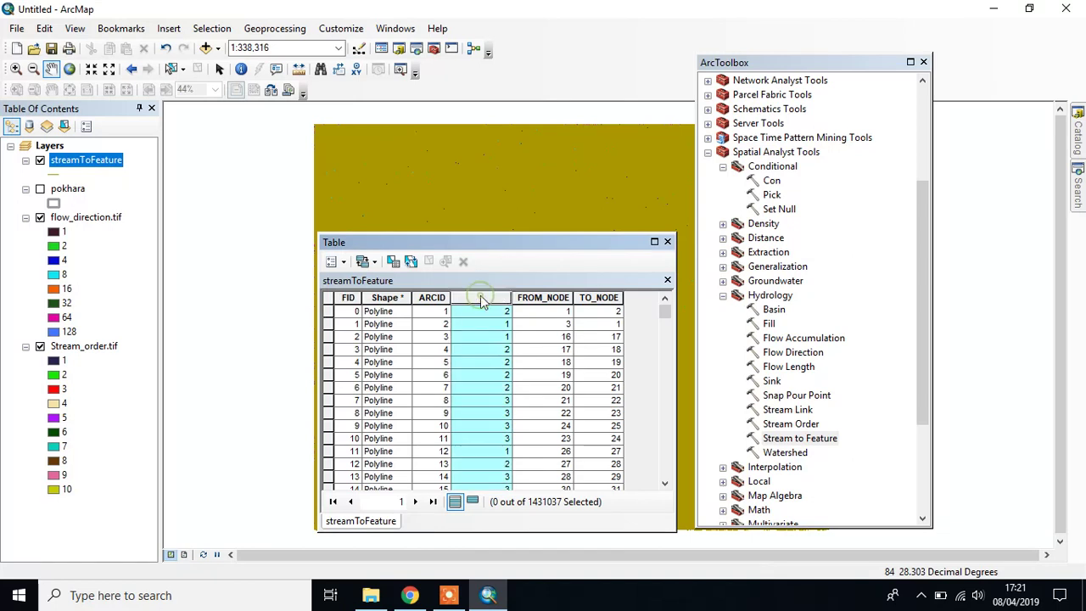
pyautogui.scroll(-13, 494, 346)
pyautogui.scroll(-13, 496, 354)
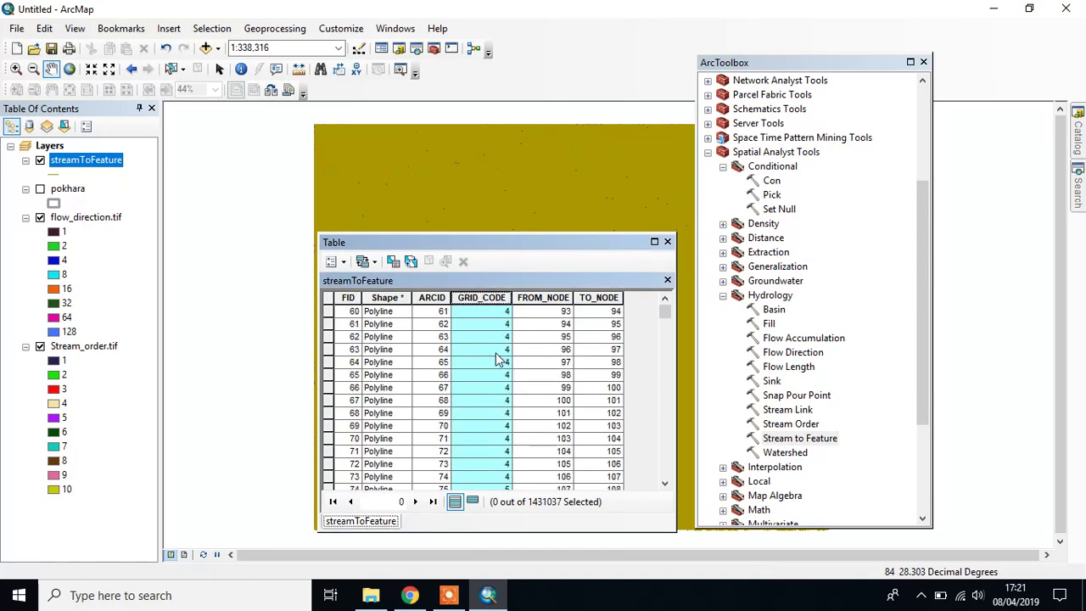
pyautogui.scroll(-14, 499, 363)
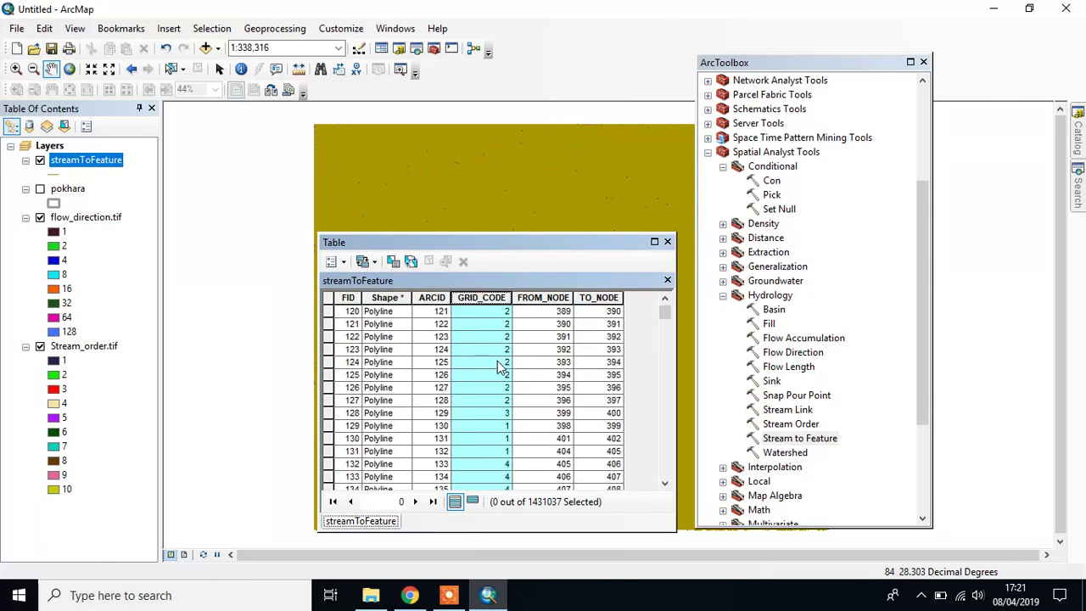
pyautogui.scroll(-20, 500, 367)
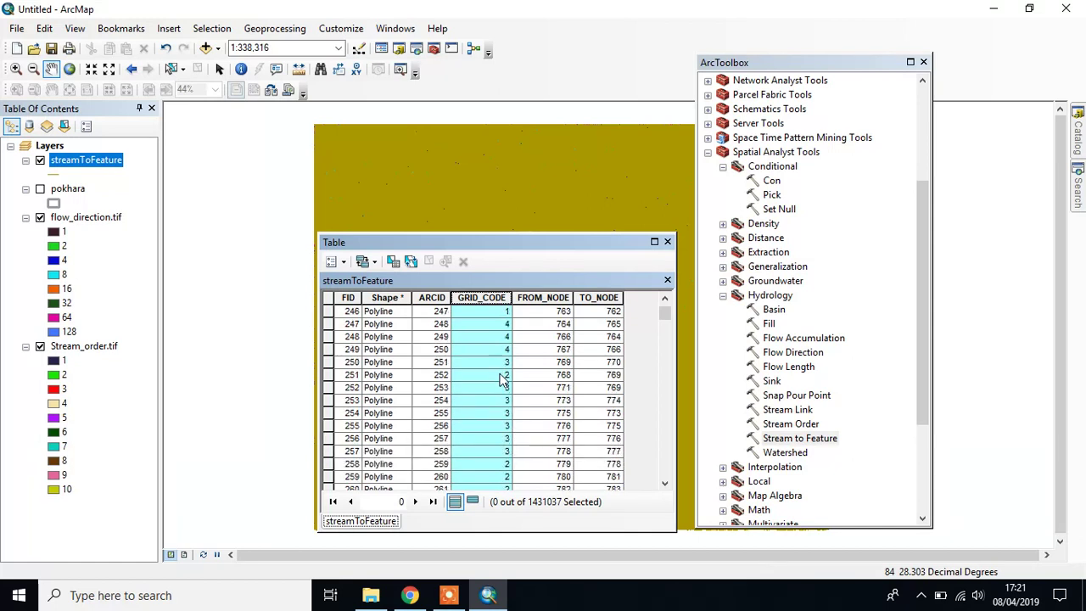
pyautogui.scroll(-13, 501, 379)
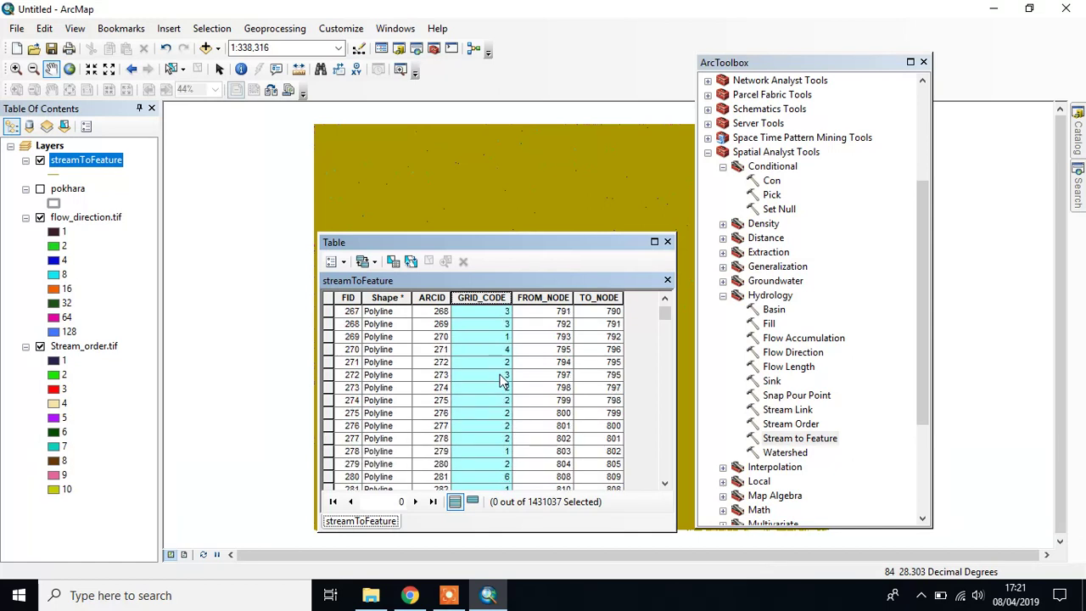
pyautogui.click(668, 242)
# In streamToFeature's Query Builder, start the expression "GRID_CODE" >=.
pyautogui.rightClick(68, 160)
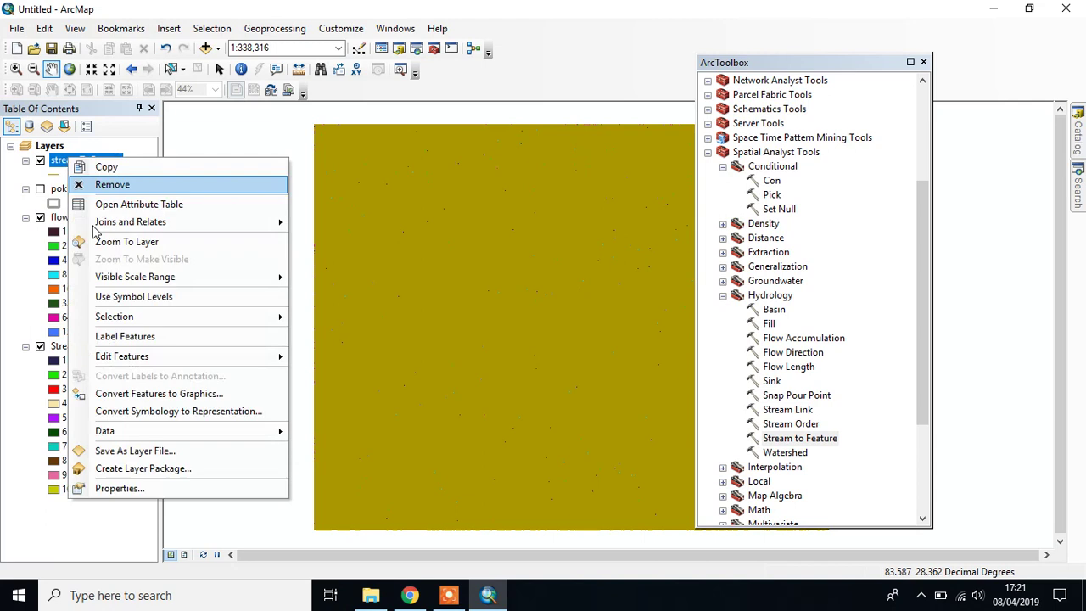
pyautogui.click(114, 487)
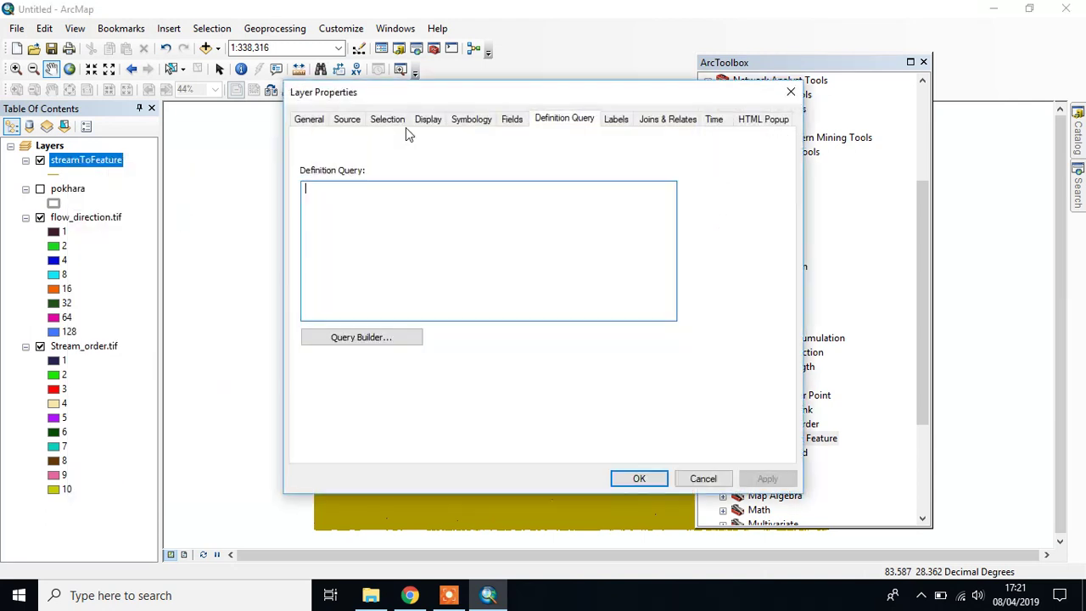
pyautogui.click(361, 338)
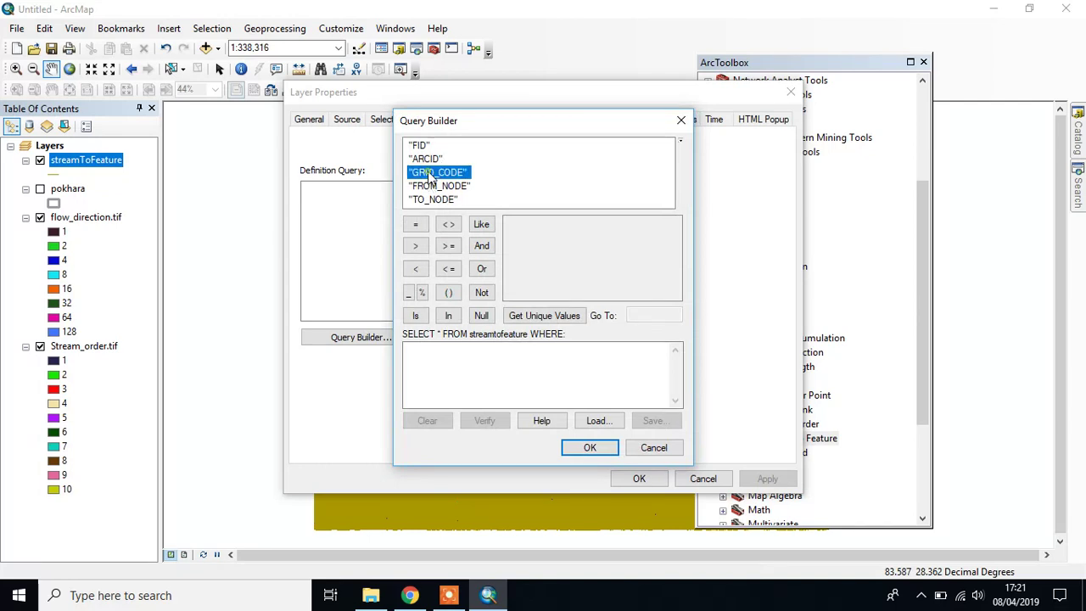
pyautogui.doubleClick(431, 172)
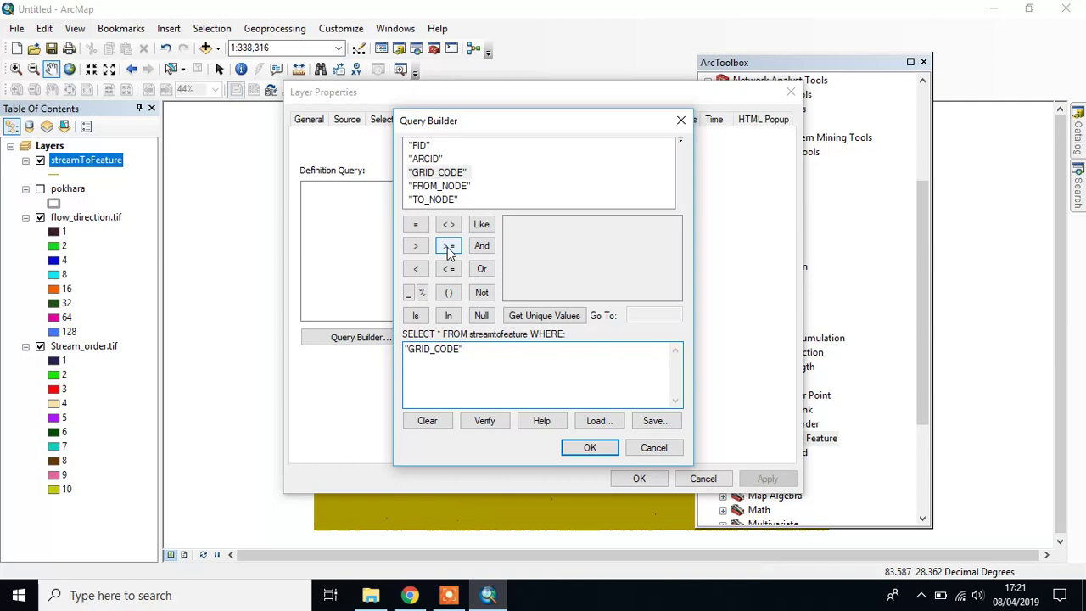
pyautogui.click(448, 246)
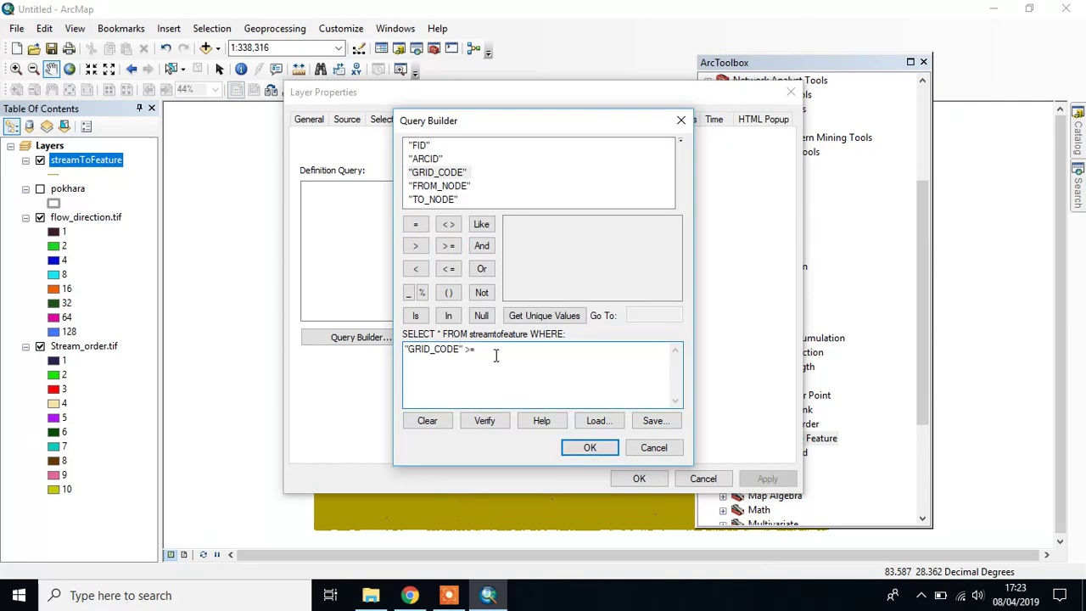
# Complete the expression with value 5 and apply it as the layer's definition query.
pyautogui.click(547, 321)
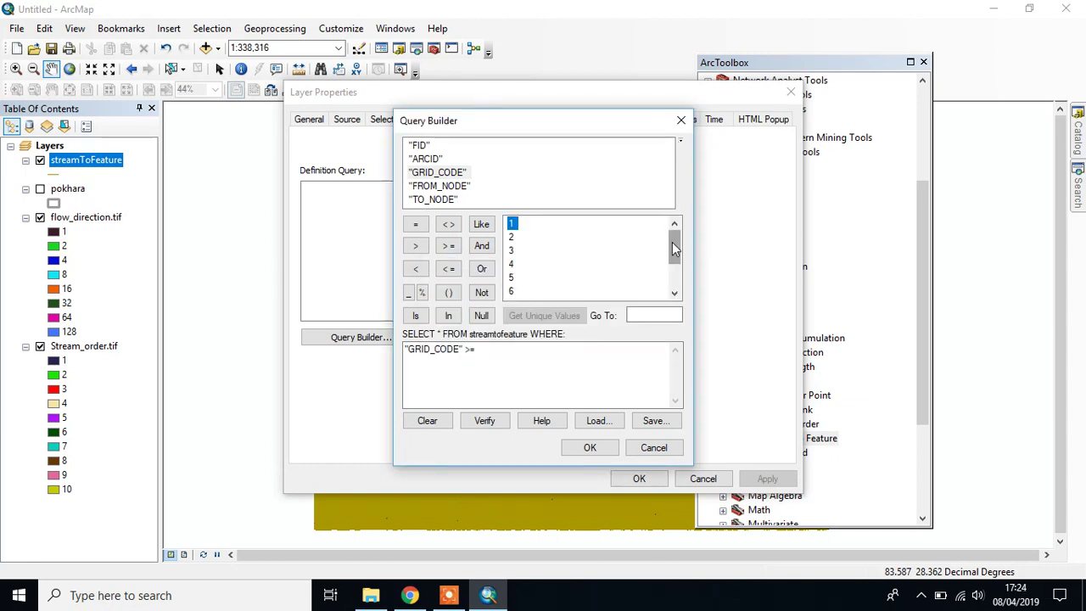
pyautogui.click(674, 278)
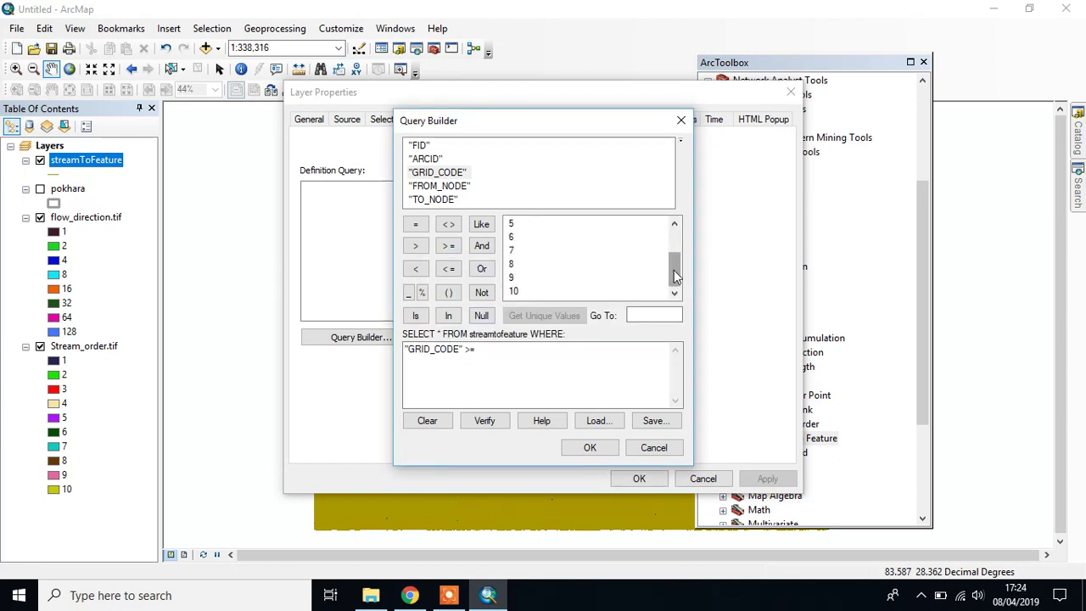
pyautogui.click(674, 243)
pyautogui.click(515, 276)
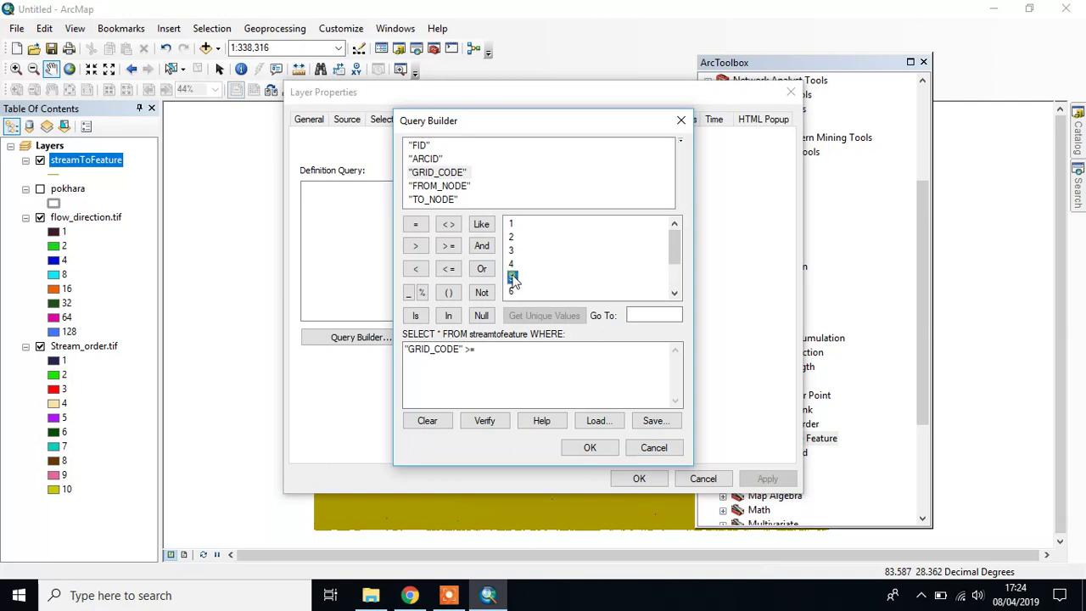
pyautogui.doubleClick(515, 276)
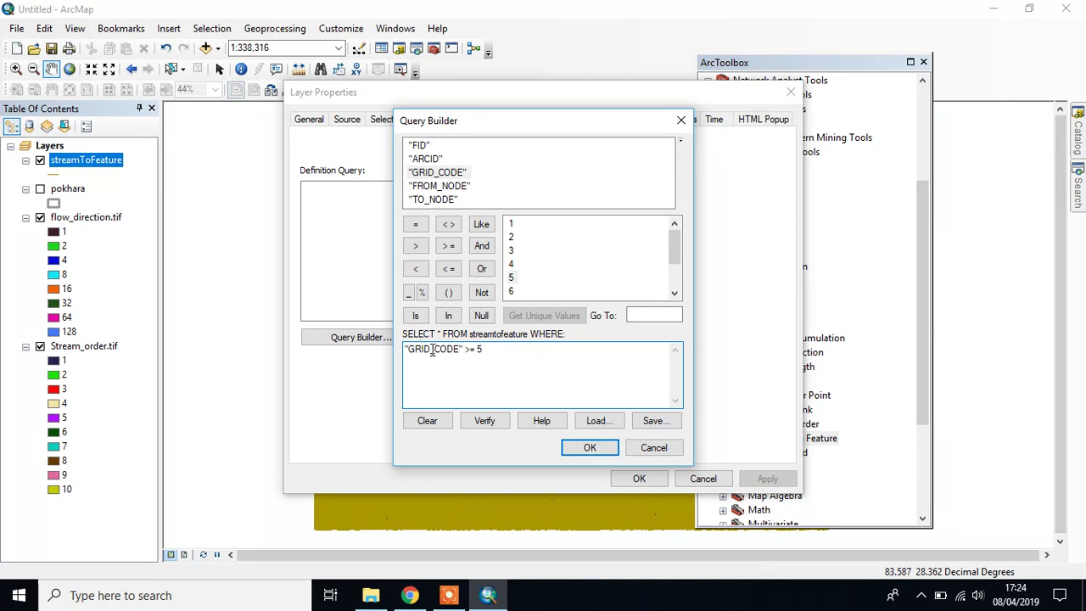
pyautogui.click(477, 355)
pyautogui.press('BackSpace')
pyautogui.write('6')
pyautogui.click(594, 449)
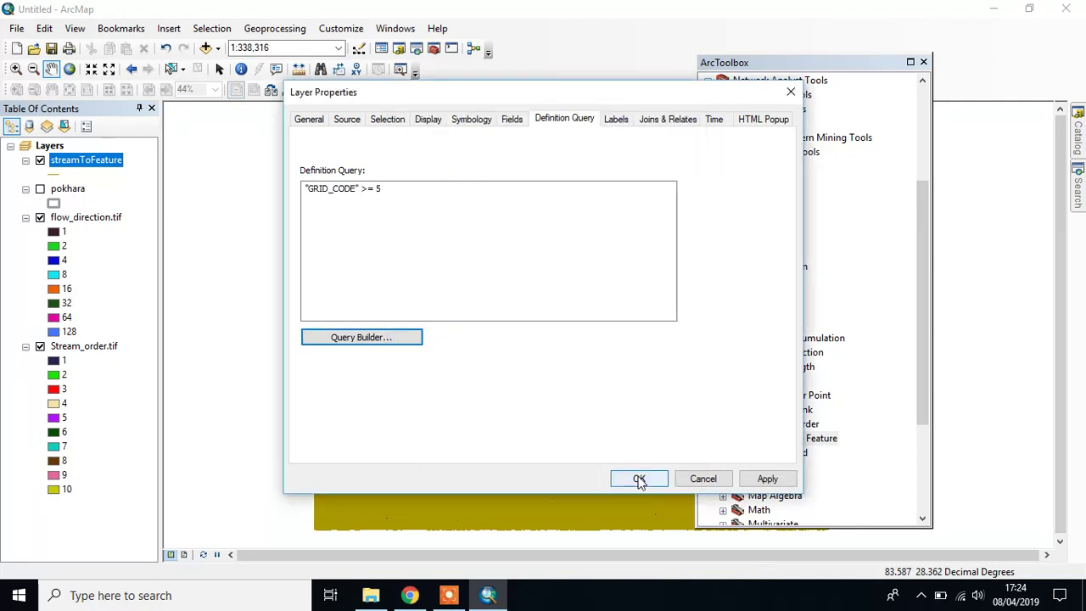
pyautogui.click(766, 478)
pyautogui.click(639, 478)
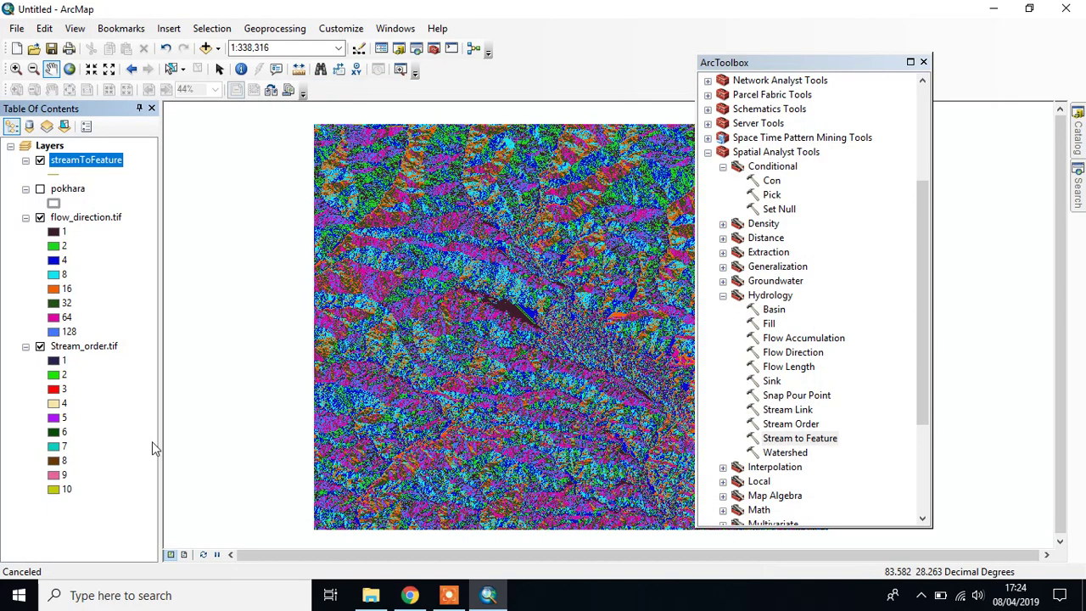
# Remove Stream_order.tif and flow_direction.tif from the map and close ArcToolbox.
pyautogui.rightClick(69, 350)
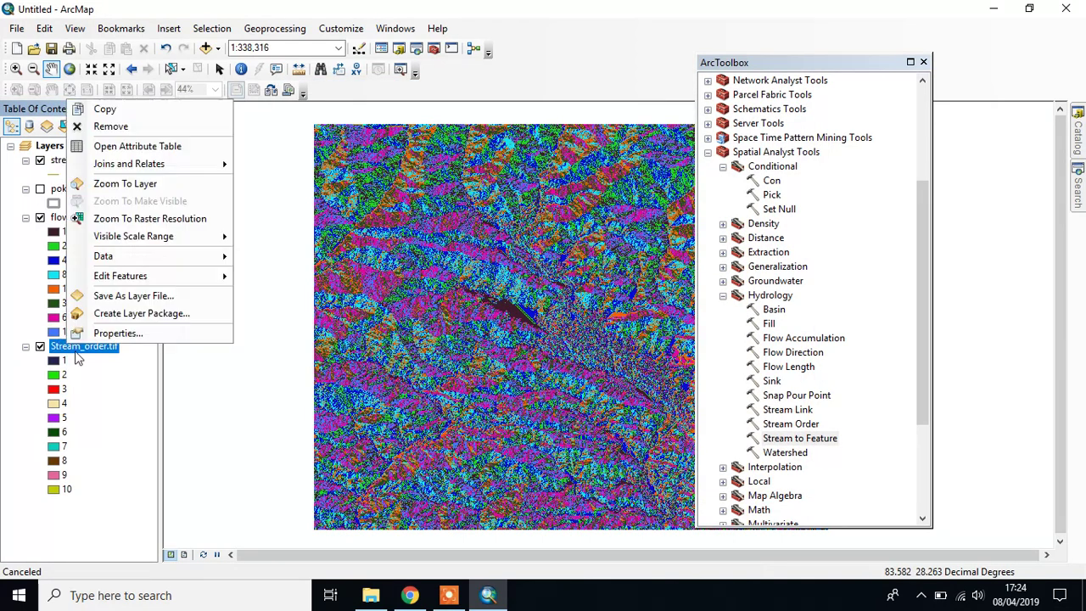
pyautogui.click(97, 127)
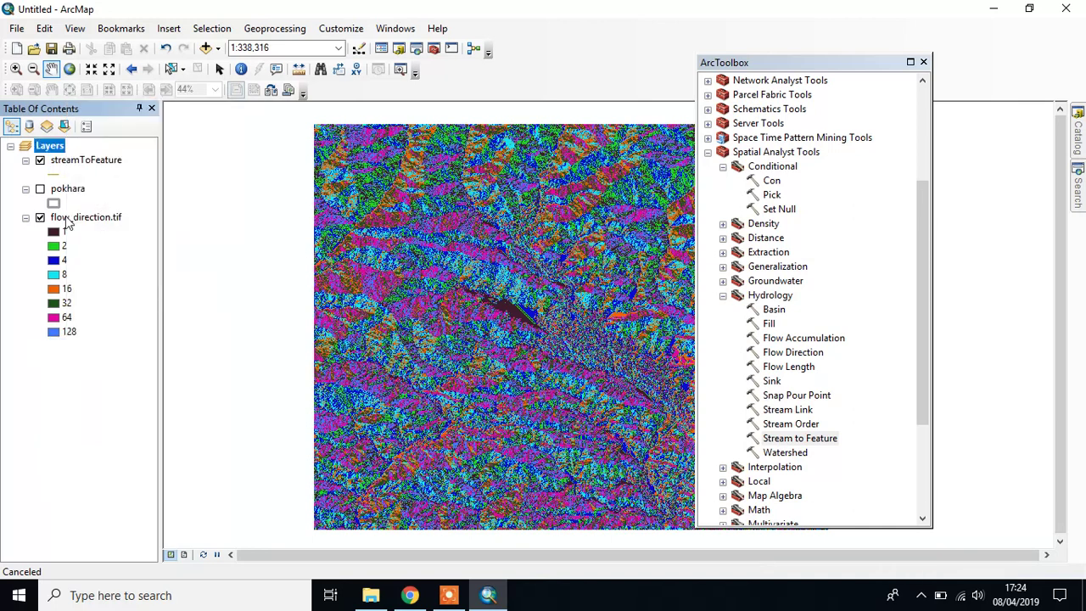
pyautogui.rightClick(66, 220)
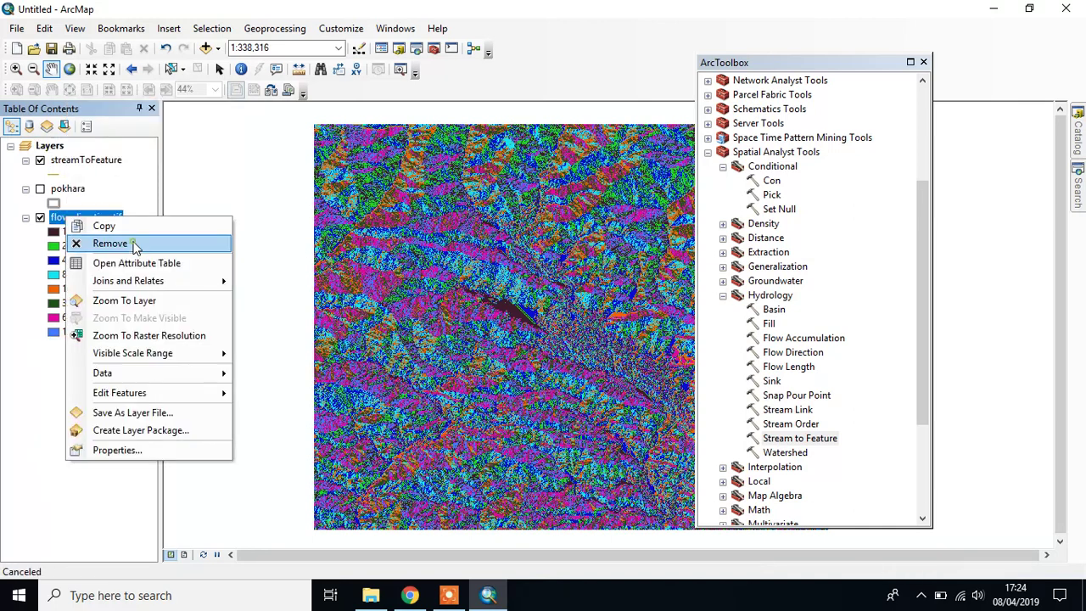
pyautogui.click(110, 243)
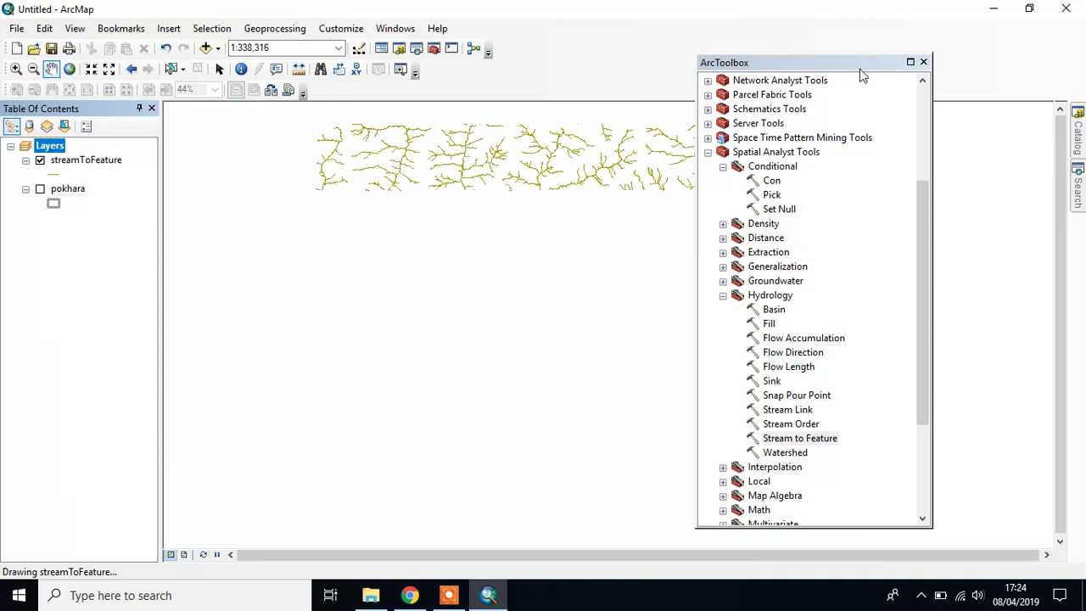
pyautogui.click(923, 63)
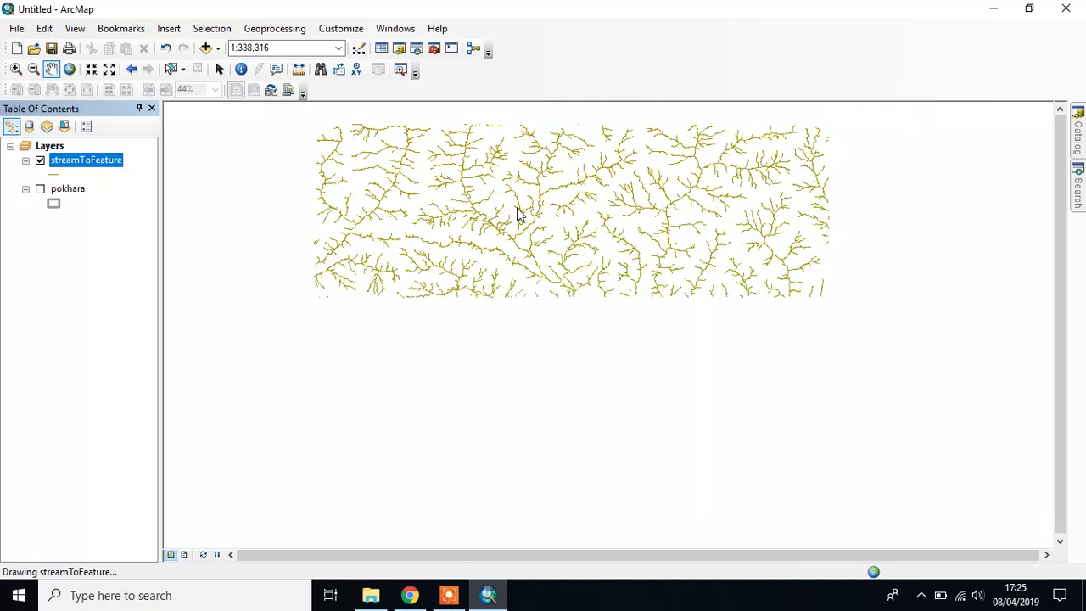
# Symbolize streamToFeature by Unique values on GRID_CODE and add all values.
pyautogui.rightClick(92, 159)
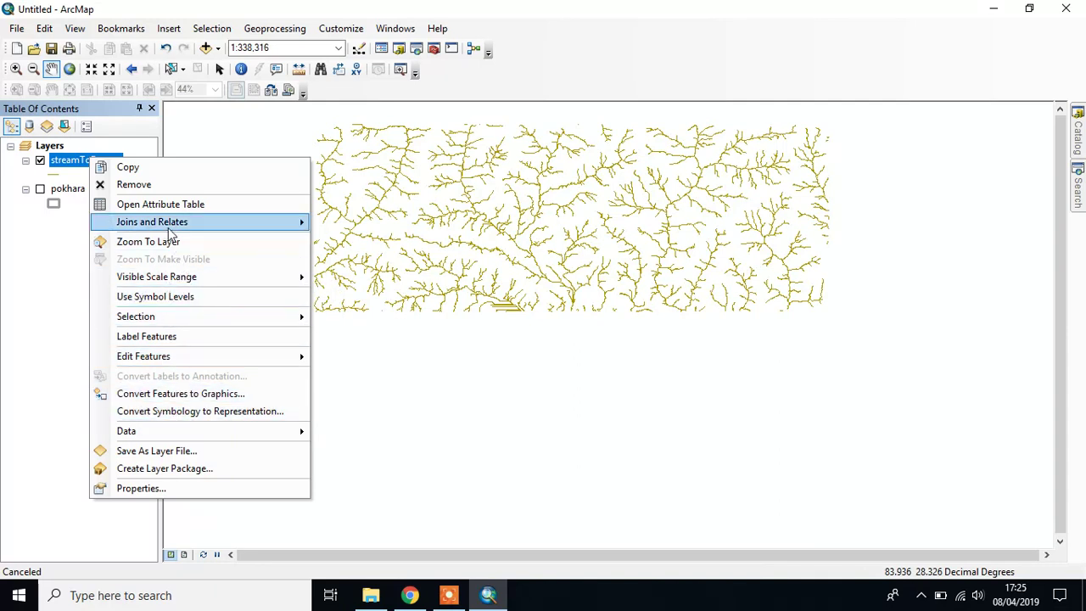
pyautogui.click(174, 481)
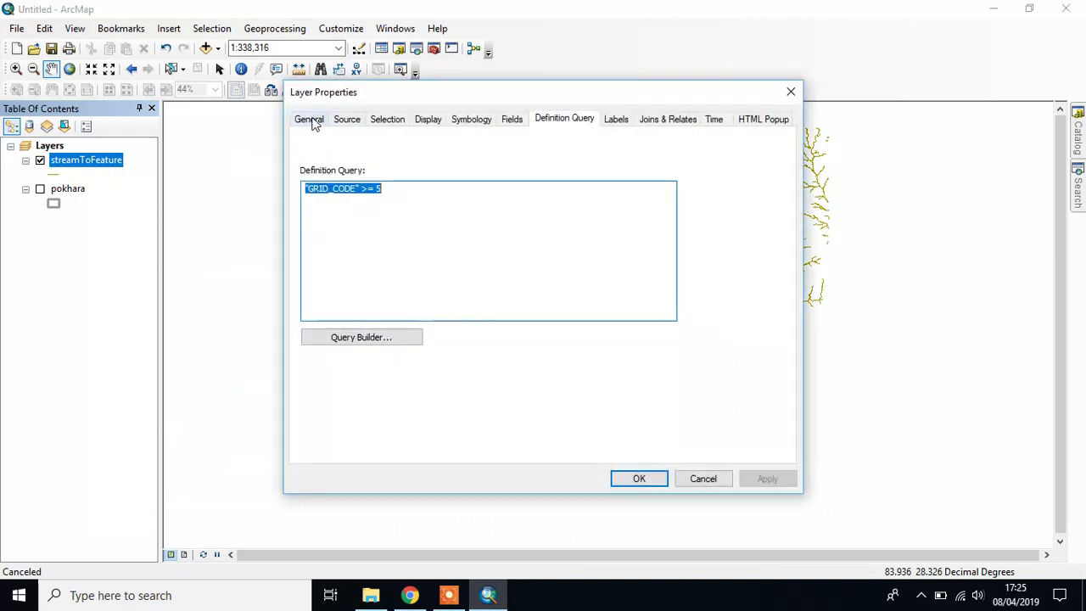
pyautogui.click(471, 123)
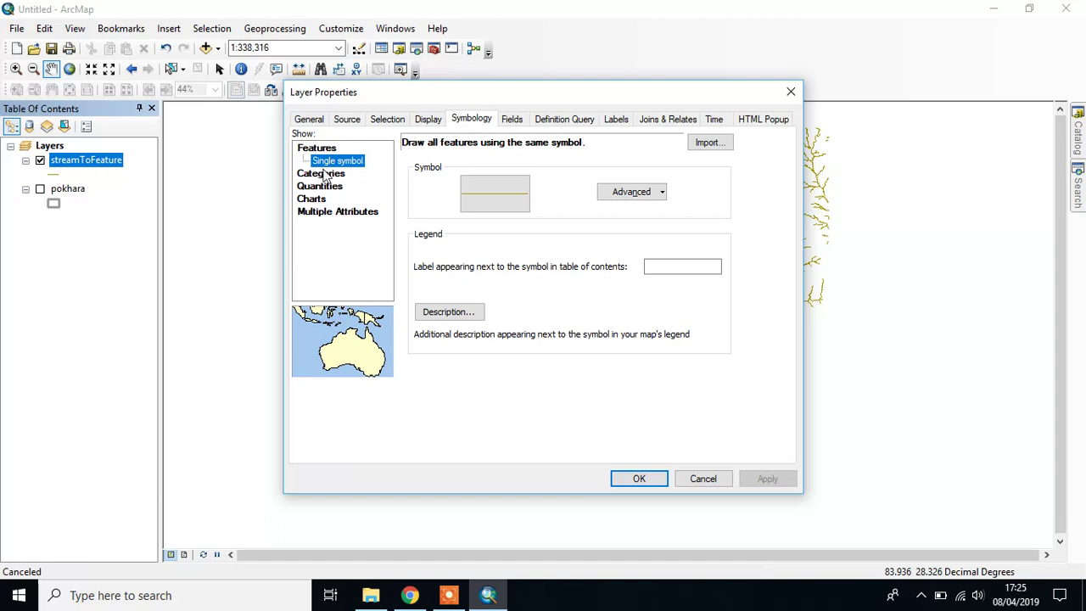
pyautogui.click(326, 174)
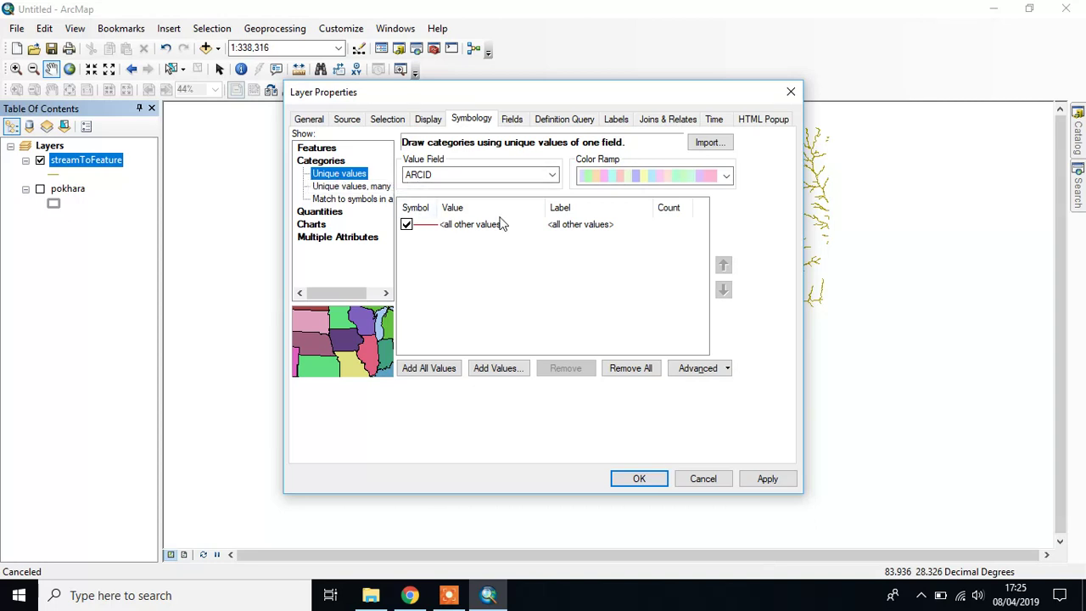
pyautogui.click(553, 177)
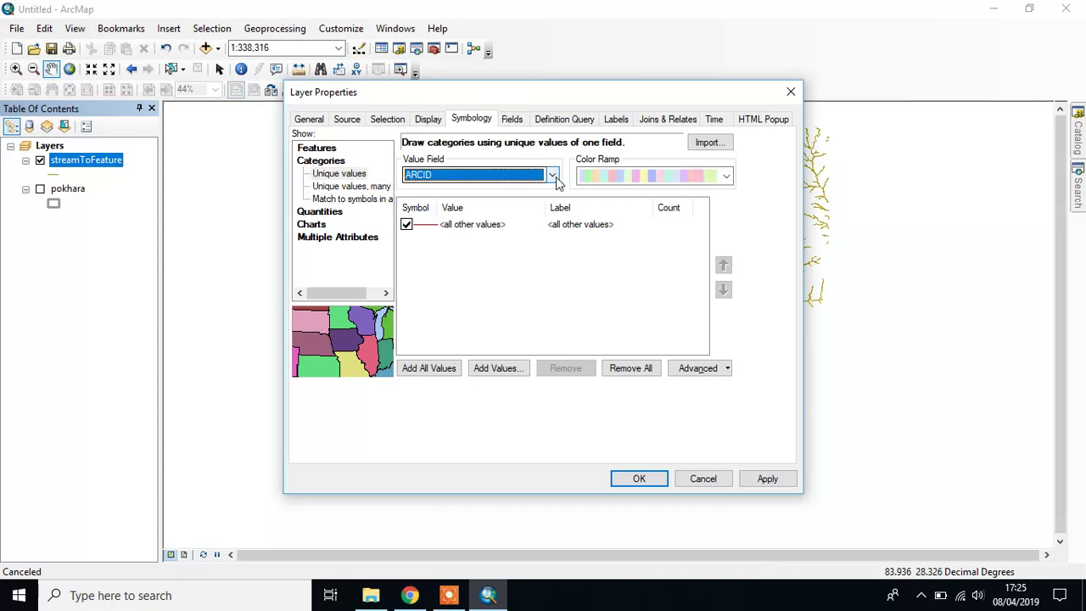
pyautogui.click(553, 177)
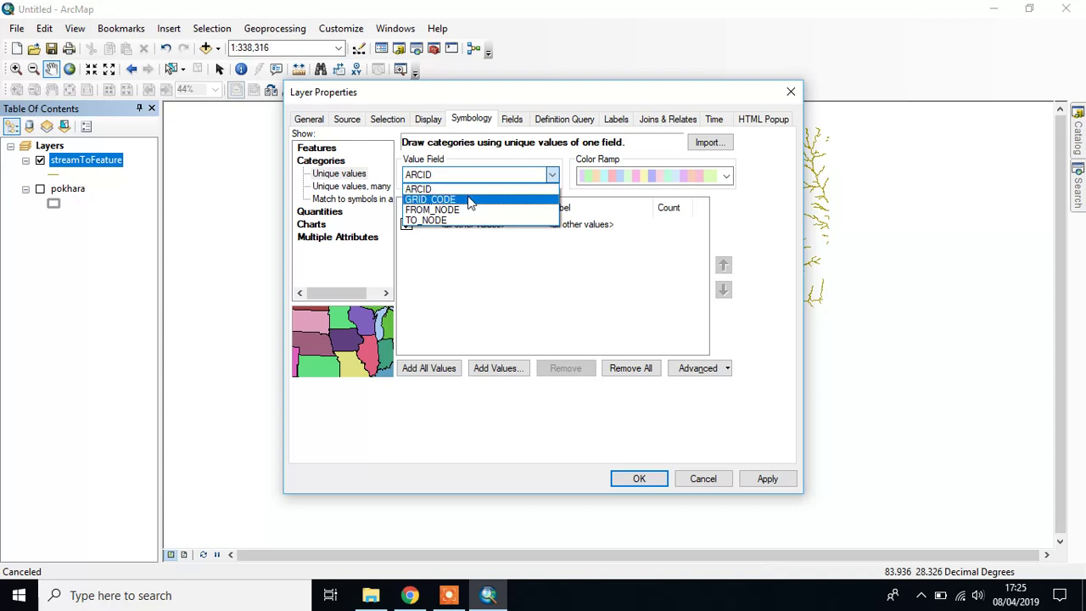
pyautogui.click(470, 200)
pyautogui.click(438, 370)
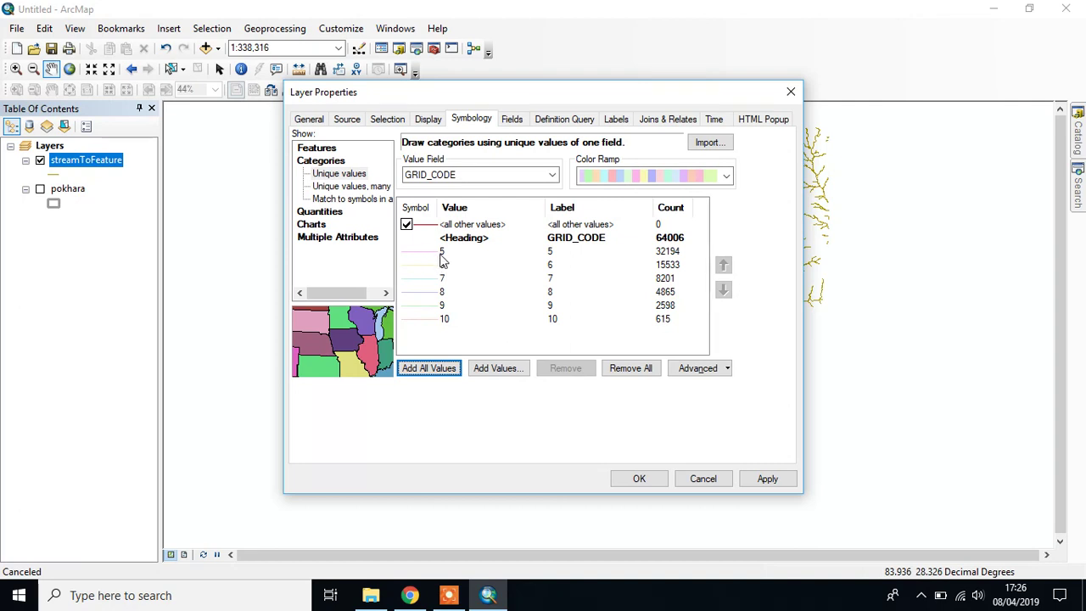
# Group GRID_CODE values 5 with 6 and 7 with 8, then select 9 and 10.
pyautogui.click(440, 253)
pyautogui.keyDown('shift'); pyautogui.click(442, 264); pyautogui.keyUp('shift')
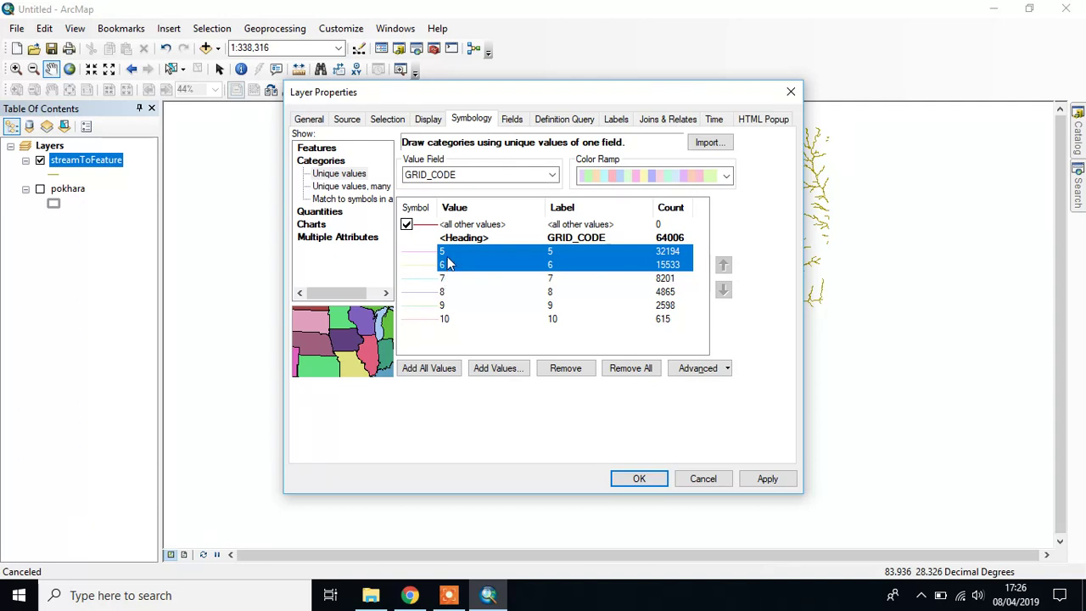
pyautogui.rightClick(447, 260)
pyautogui.click(490, 268)
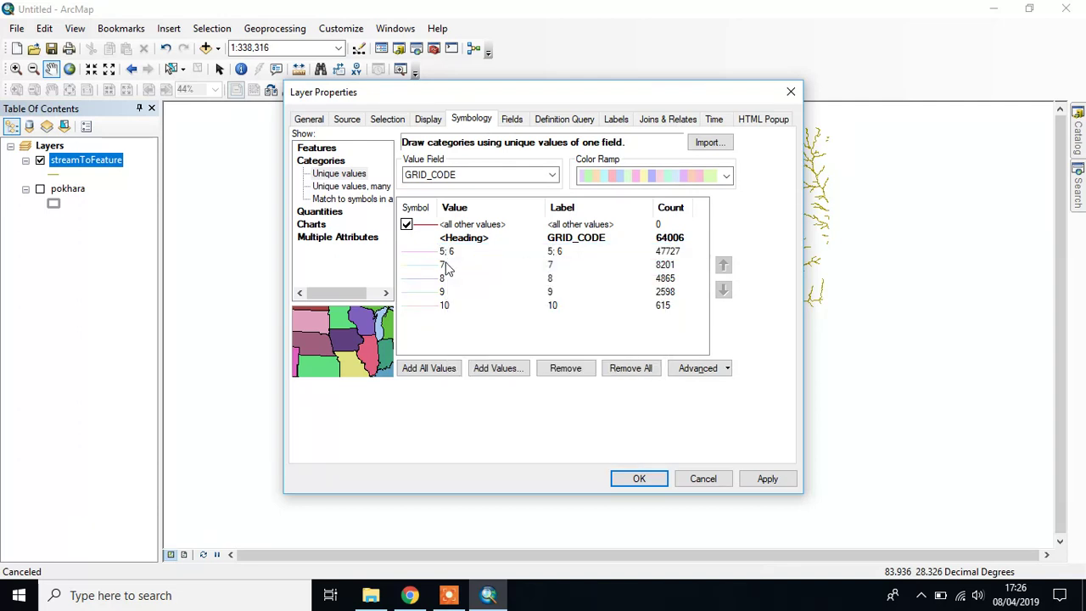
pyautogui.click(447, 267)
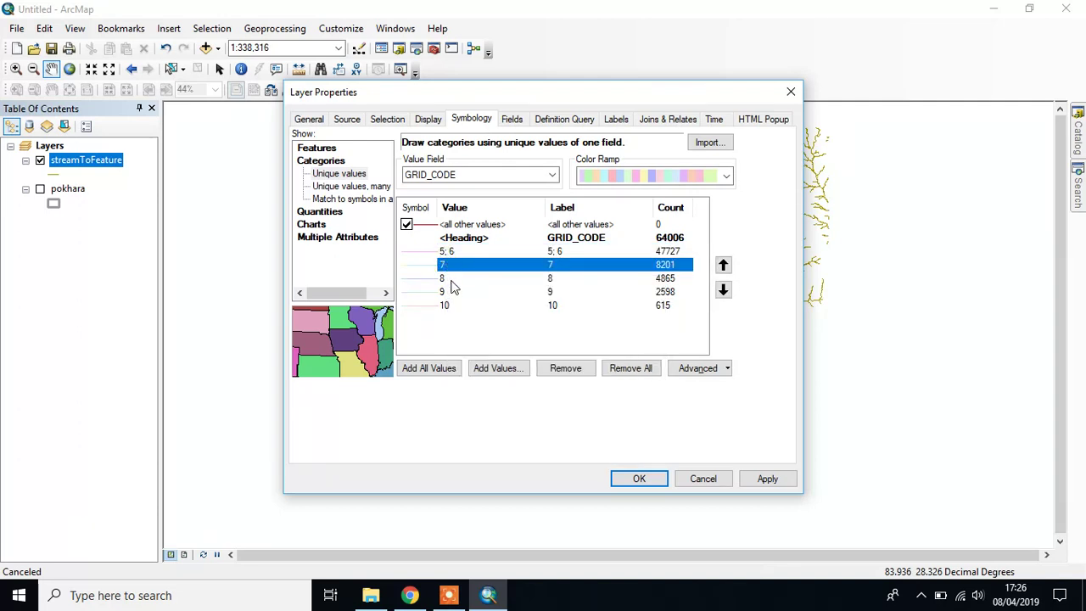
pyautogui.keyDown('shift'); pyautogui.click(448, 278); pyautogui.keyUp('shift')
pyautogui.rightClick(452, 279)
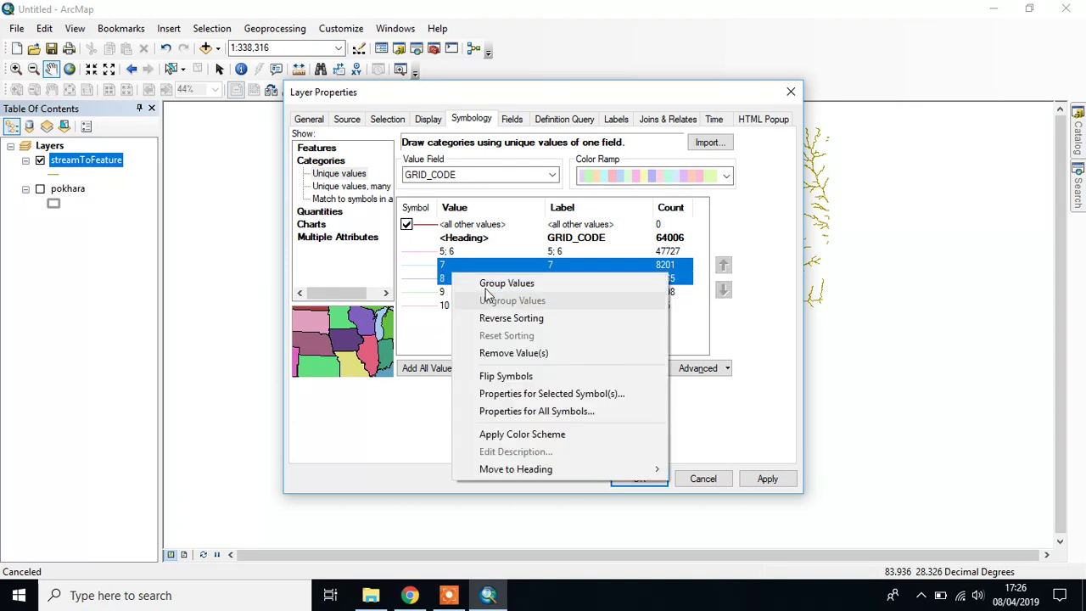
pyautogui.click(458, 286)
pyautogui.click(444, 280)
pyautogui.keyDown('shift'); pyautogui.click(444, 291); pyautogui.keyUp('shift')
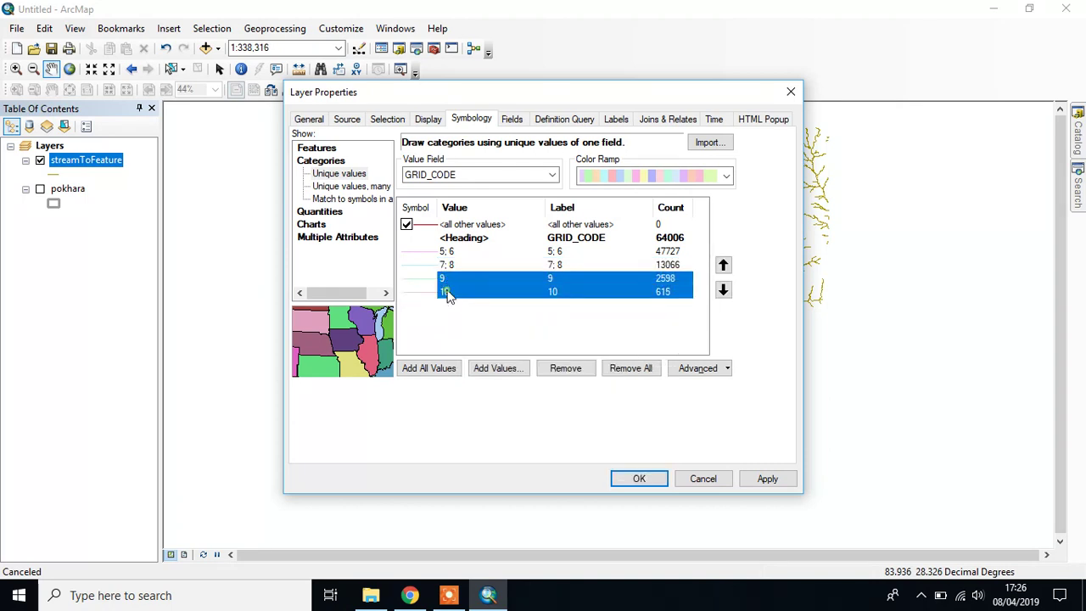
pyautogui.rightClick(446, 288)
# Group values 9 and 10, and give the 5; 6 class a blue line.
pyautogui.click(476, 294)
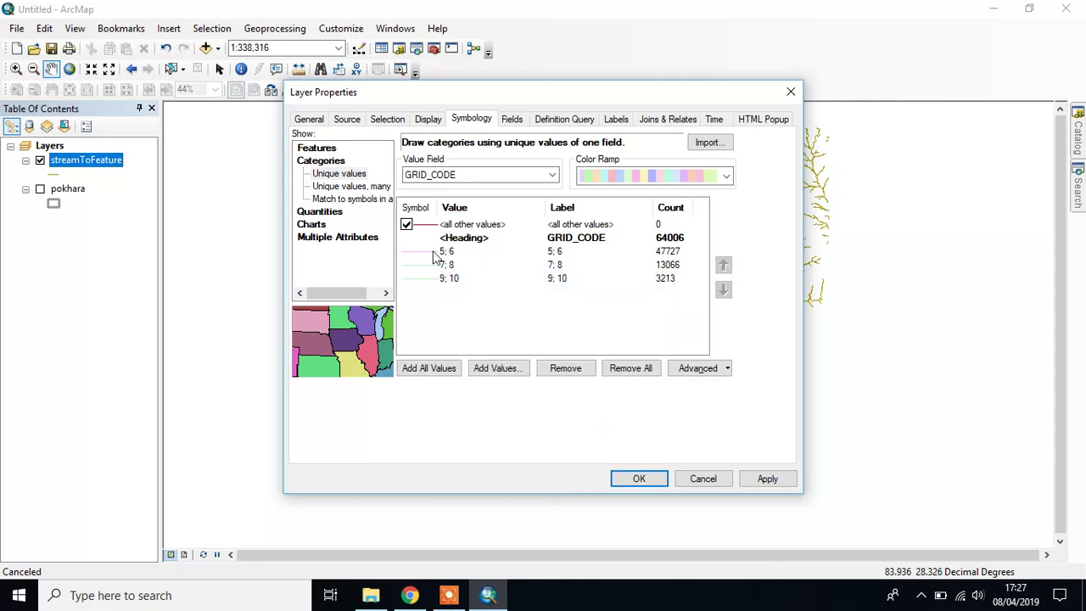
pyautogui.click(431, 258)
pyautogui.doubleClick(431, 258)
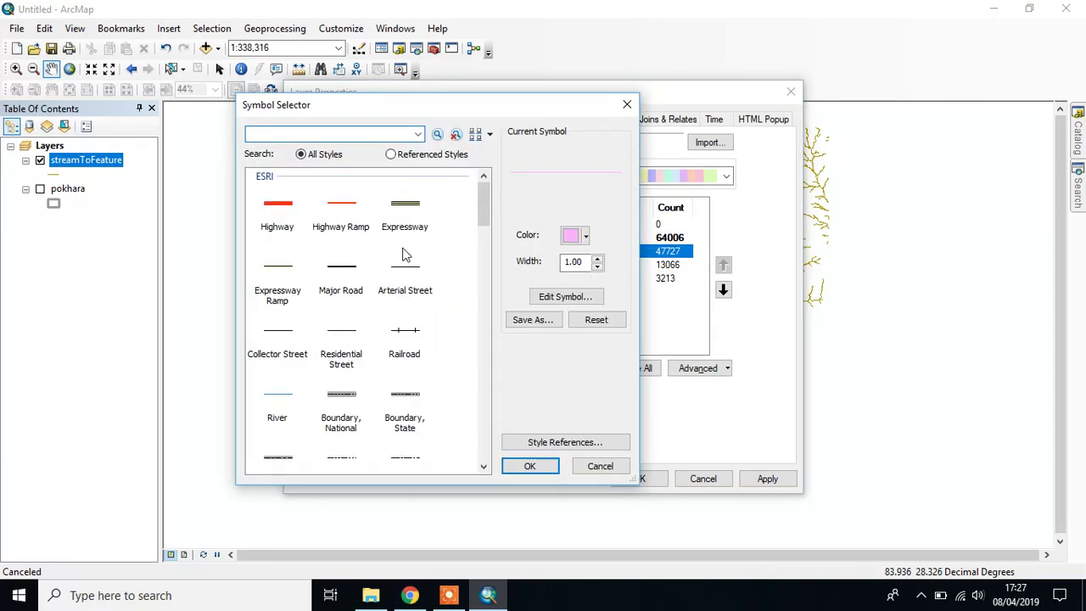
pyautogui.click(587, 238)
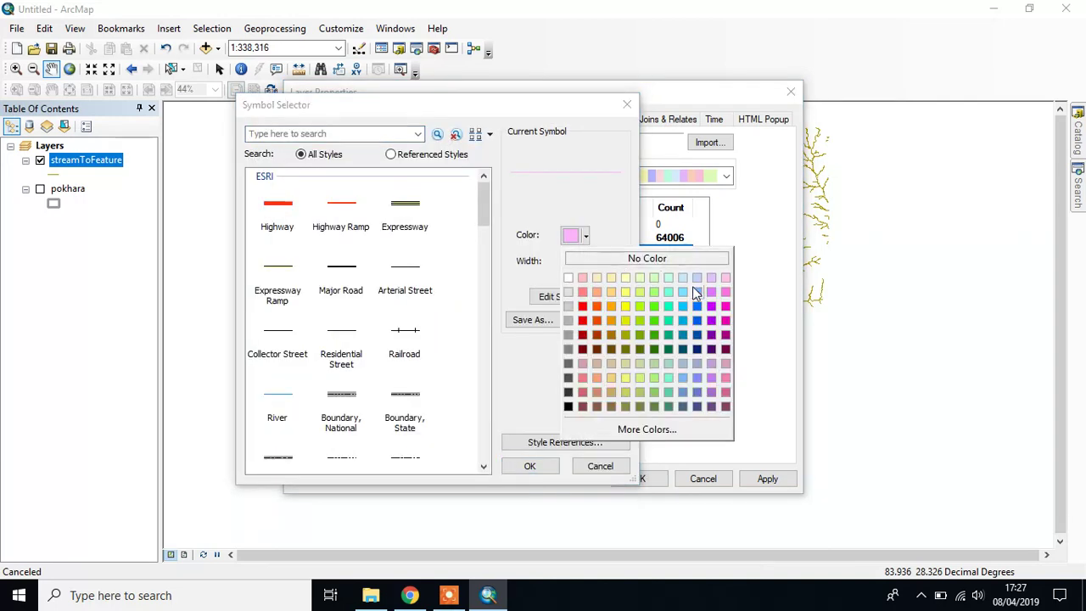
pyautogui.click(691, 287)
pyautogui.click(542, 466)
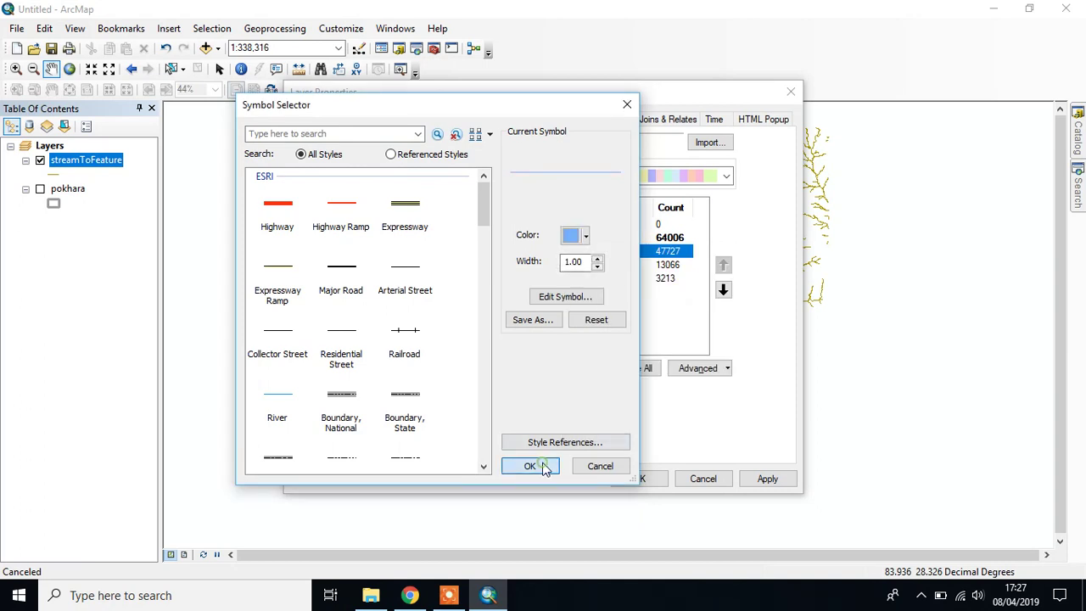
# Give the 7; 8 class a light blue line of width 1.5.
pyautogui.doubleClick(429, 265)
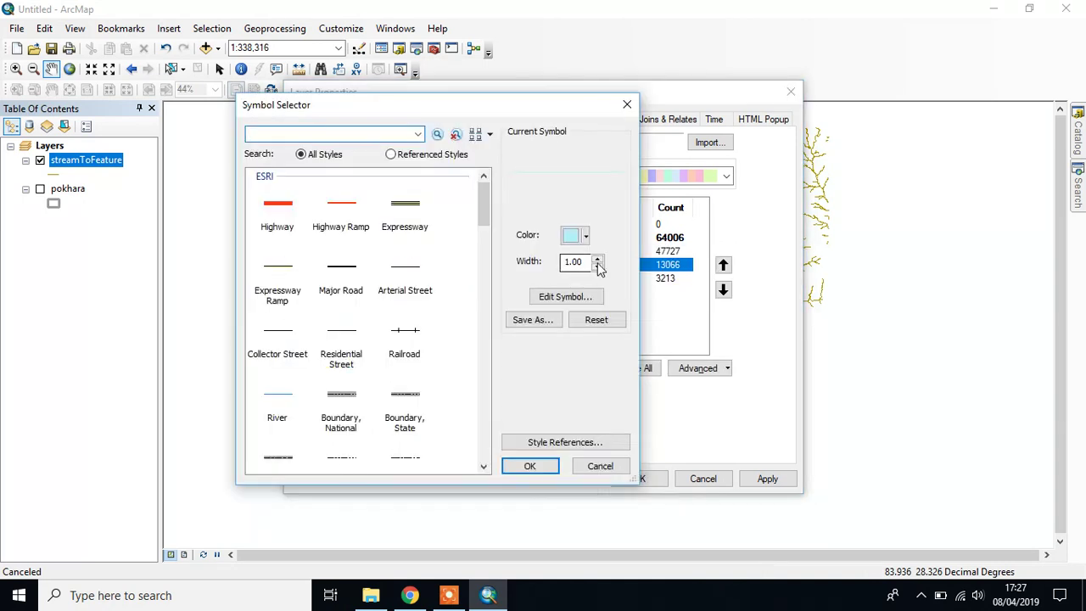
pyautogui.click(586, 238)
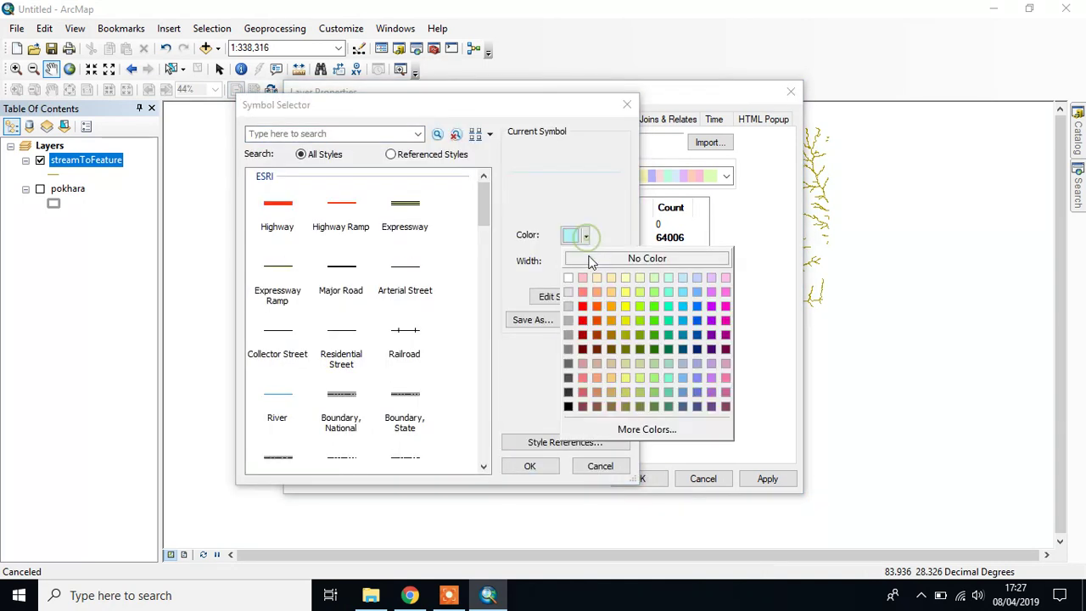
pyautogui.click(684, 292)
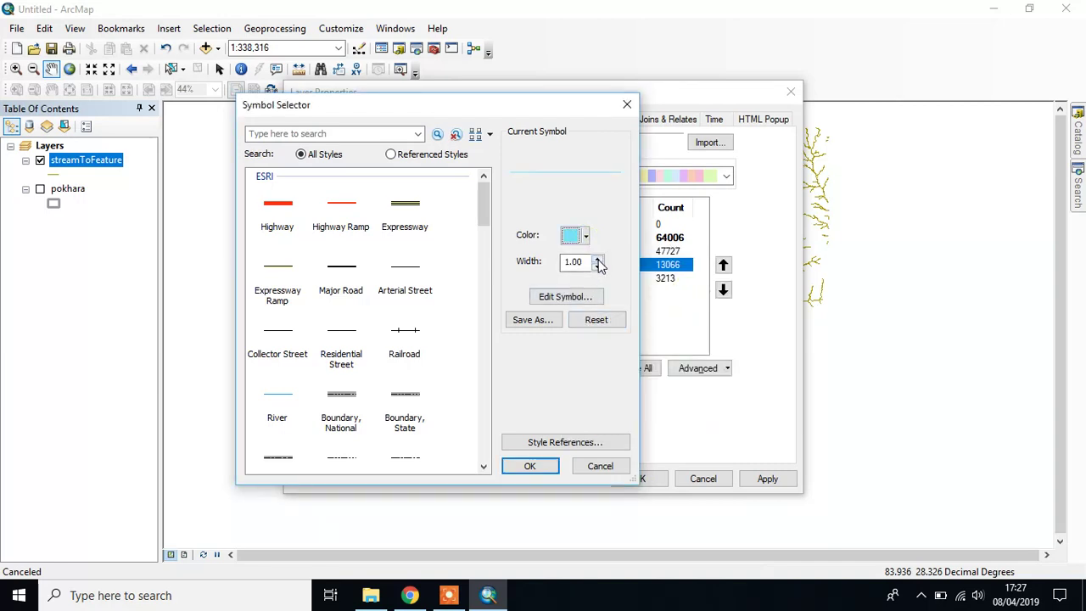
pyautogui.click(575, 263)
pyautogui.moveTo(582, 263); pyautogui.dragTo(578, 265)
pyautogui.write('5')
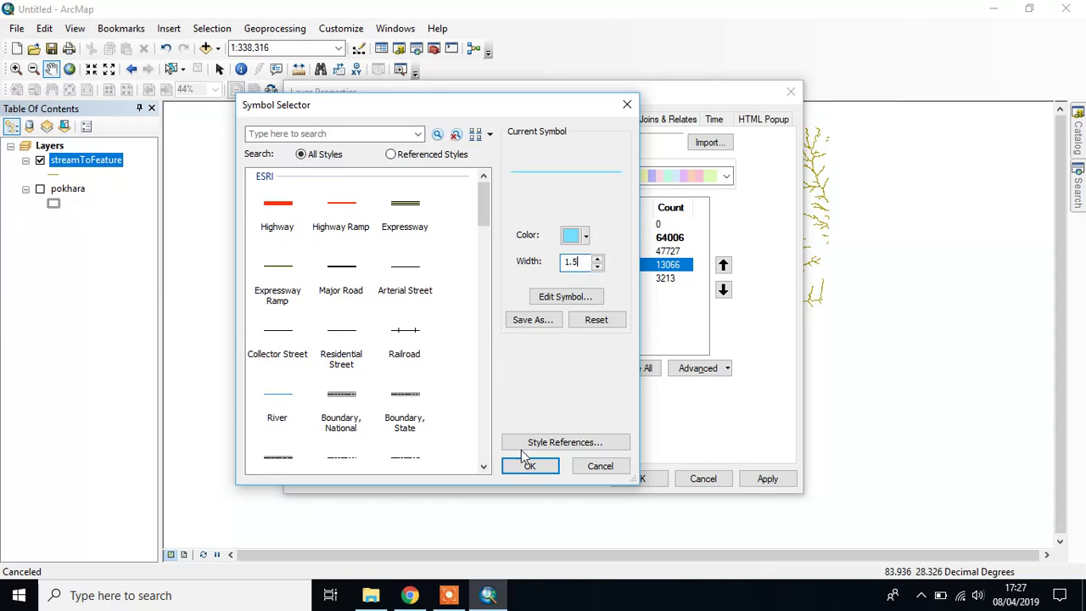
pyautogui.click(532, 465)
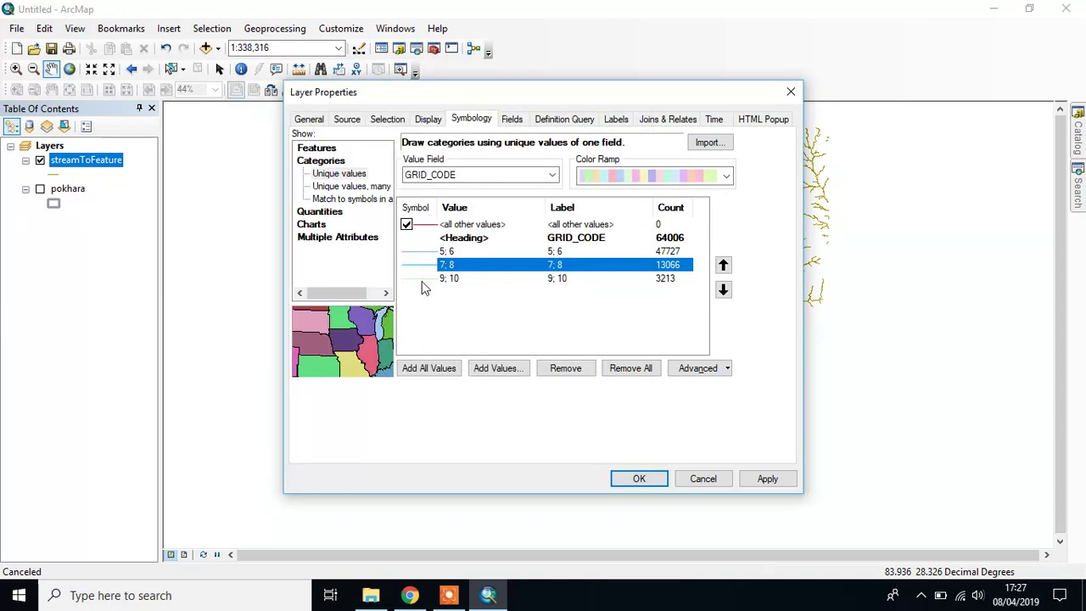
# Give the 9; 10 class a light blue line of width 2 and apply.
pyautogui.click(420, 279)
pyautogui.doubleClick(420, 279)
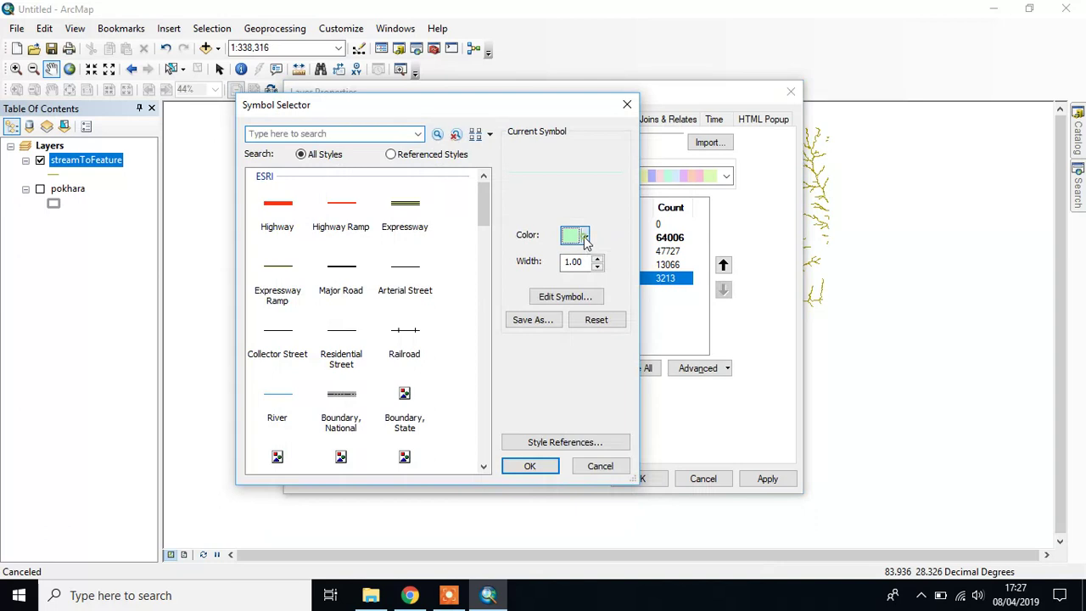
pyautogui.click(585, 235)
pyautogui.click(684, 293)
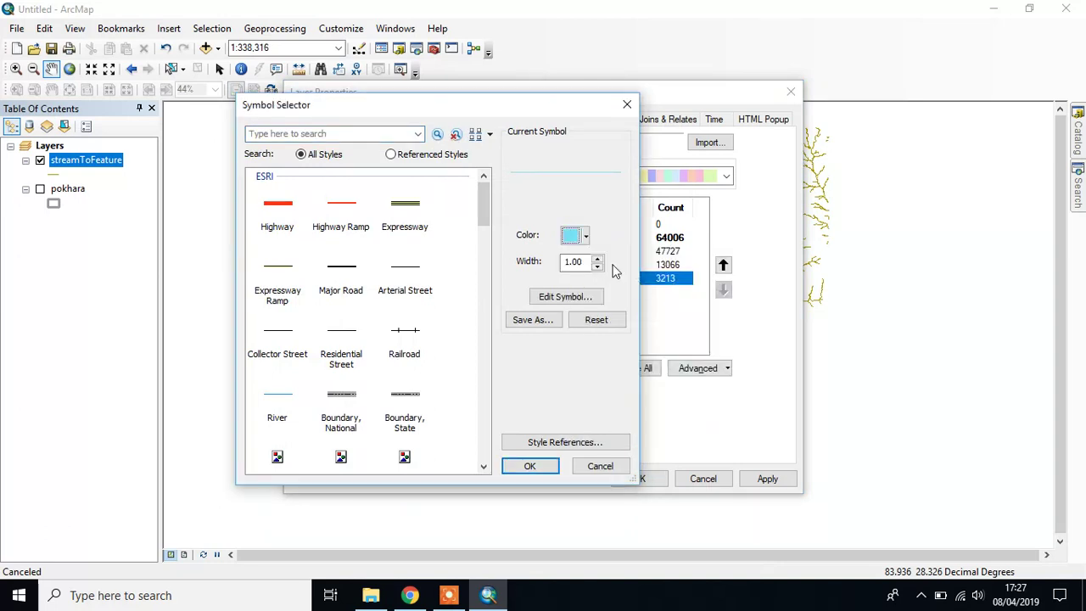
pyautogui.click(597, 258)
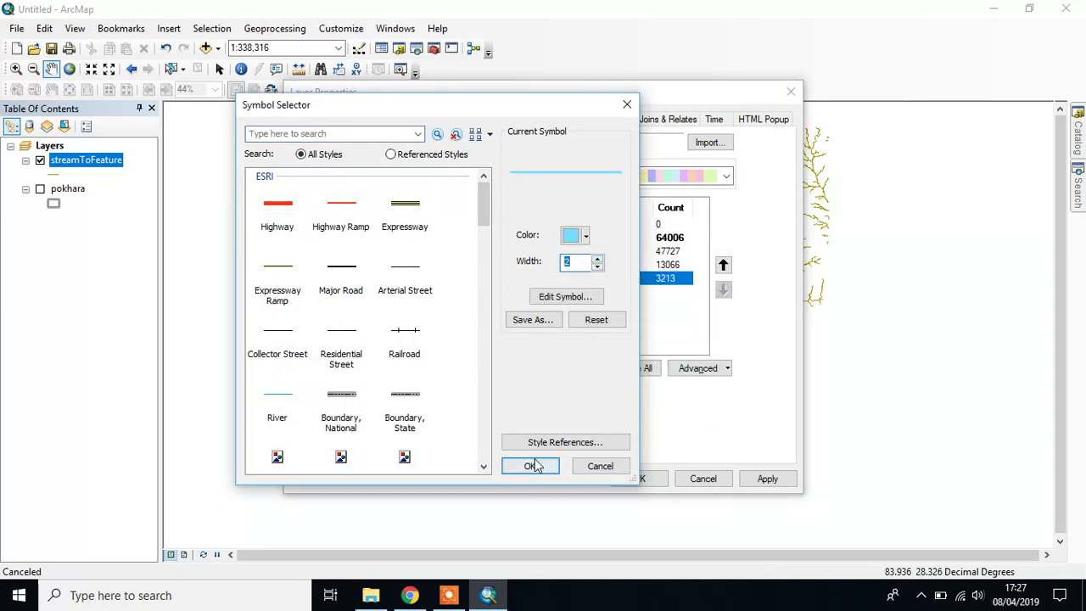
pyautogui.click(529, 466)
pyautogui.click(766, 479)
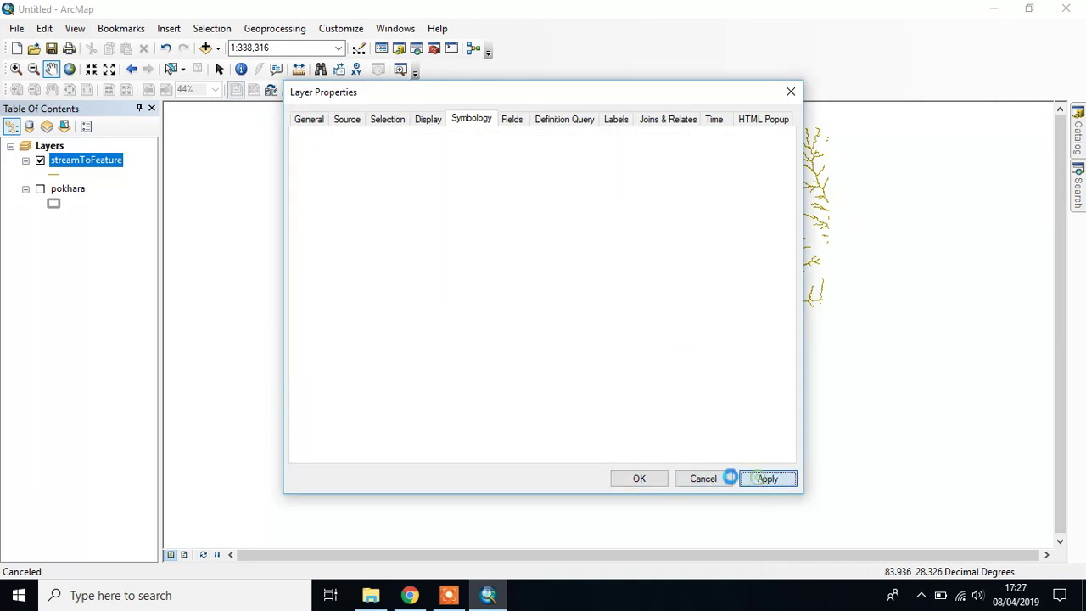
# Uncheck <all other values> in the stream symbology and pan the network into view.
pyautogui.click(638, 478)
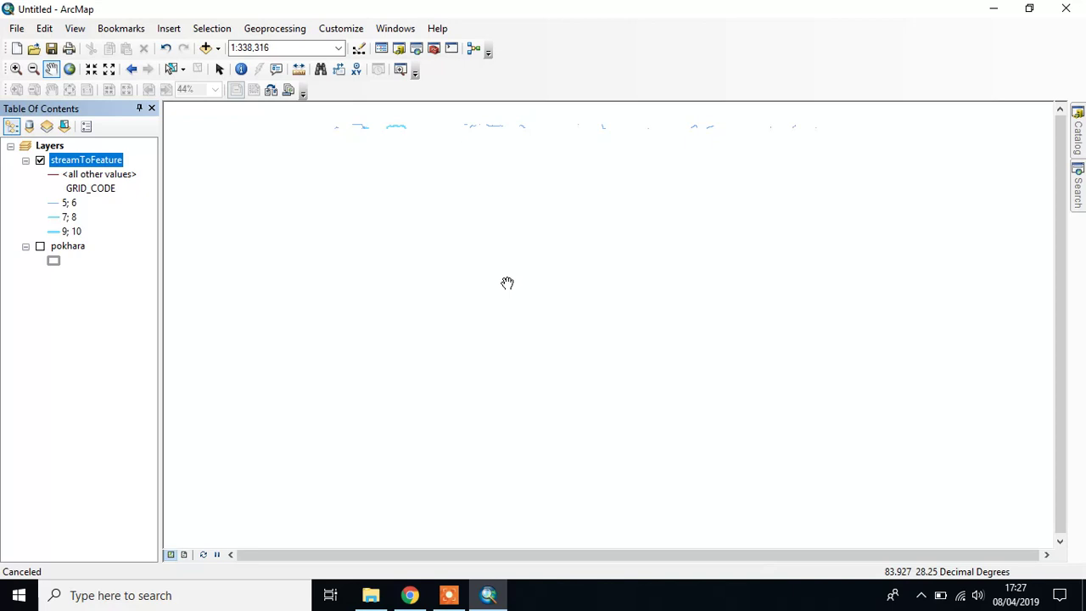
pyautogui.rightClick(92, 163)
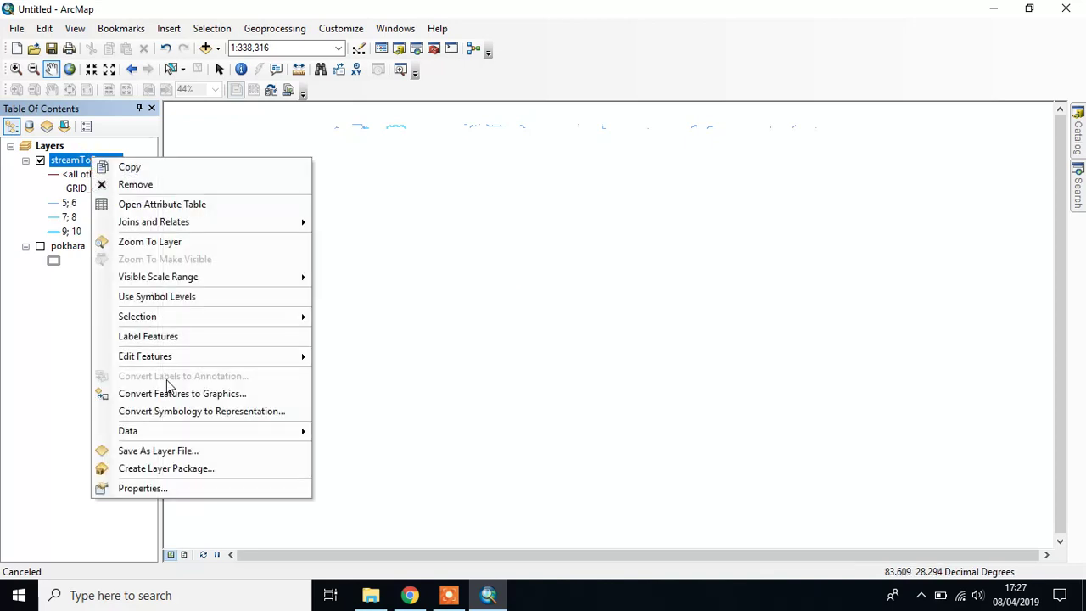
pyautogui.click(159, 487)
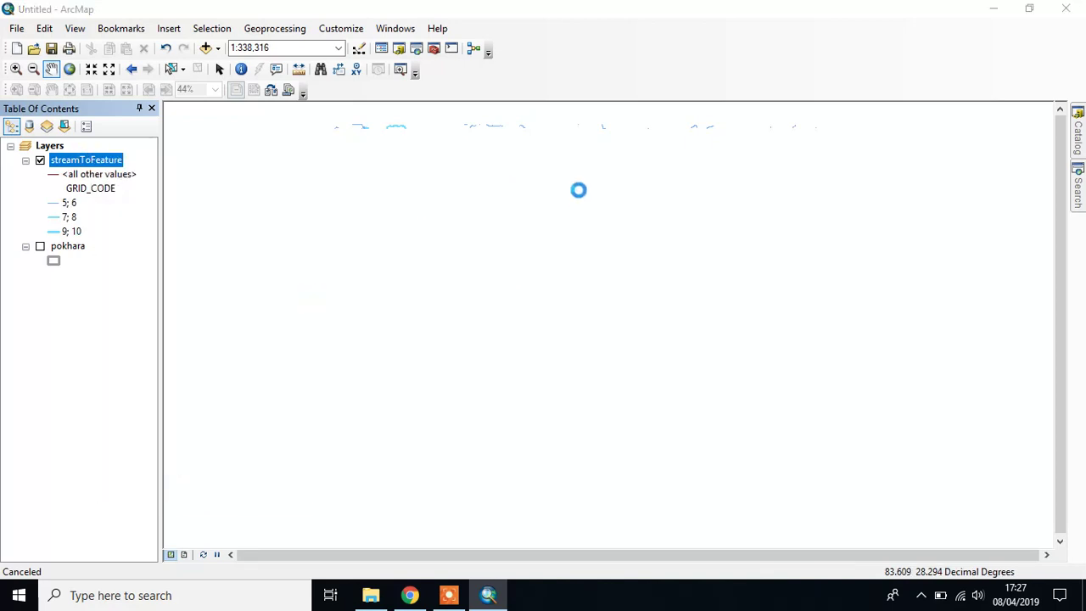
pyautogui.click(406, 253)
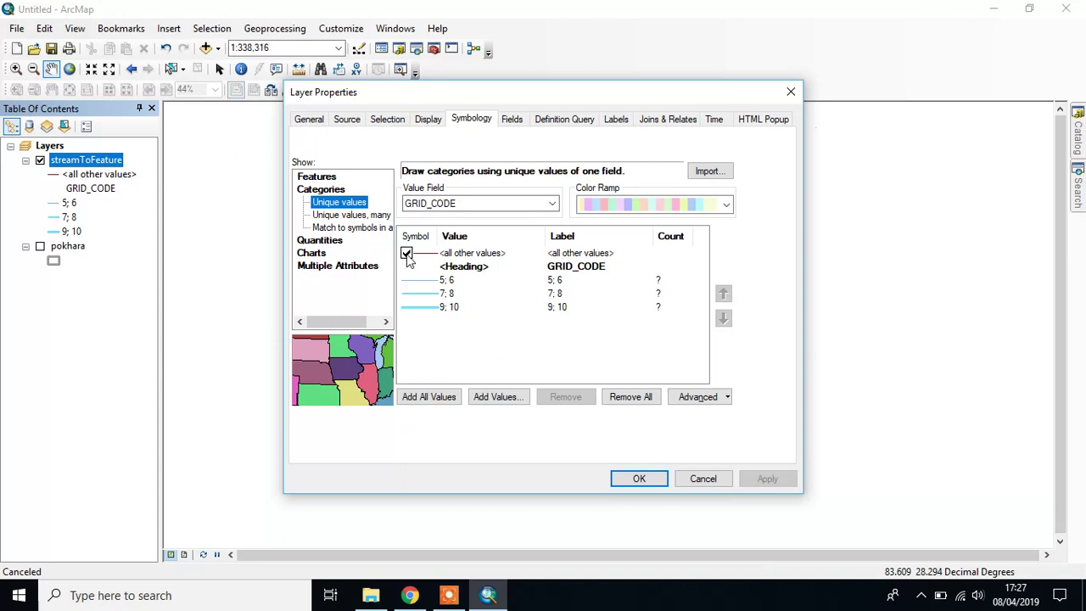
pyautogui.click(639, 478)
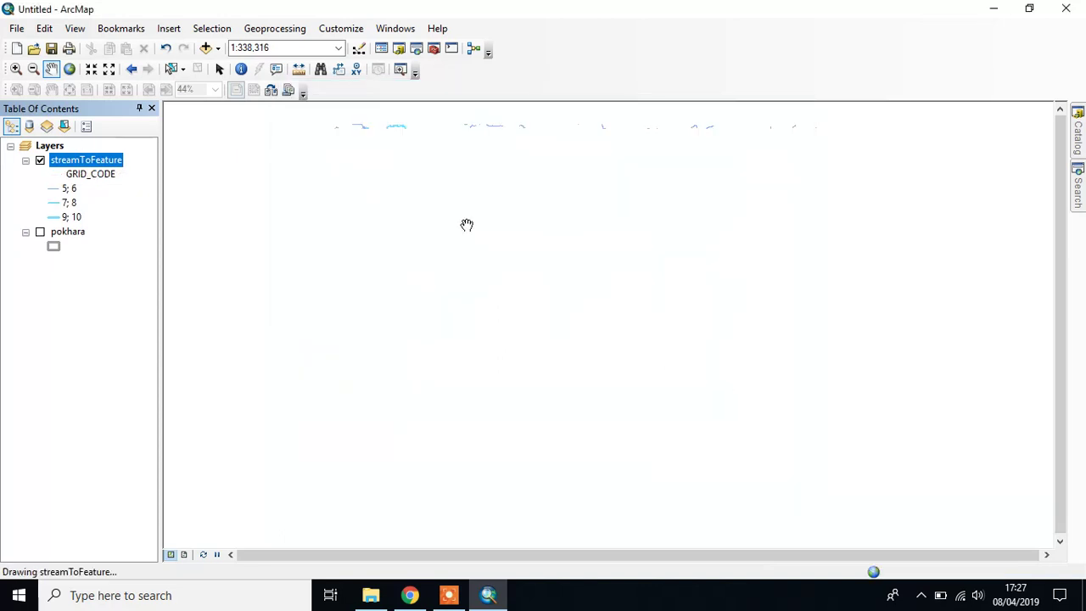
pyautogui.moveTo(467, 225); pyautogui.dragTo(521, 269)
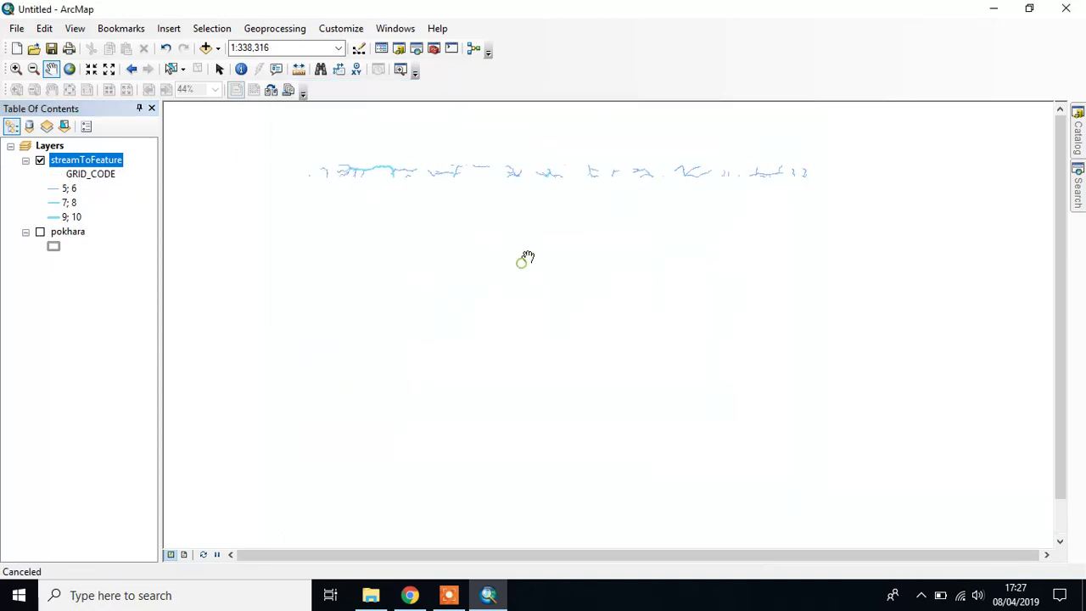
pyautogui.moveTo(464, 183); pyautogui.dragTo(547, 259)
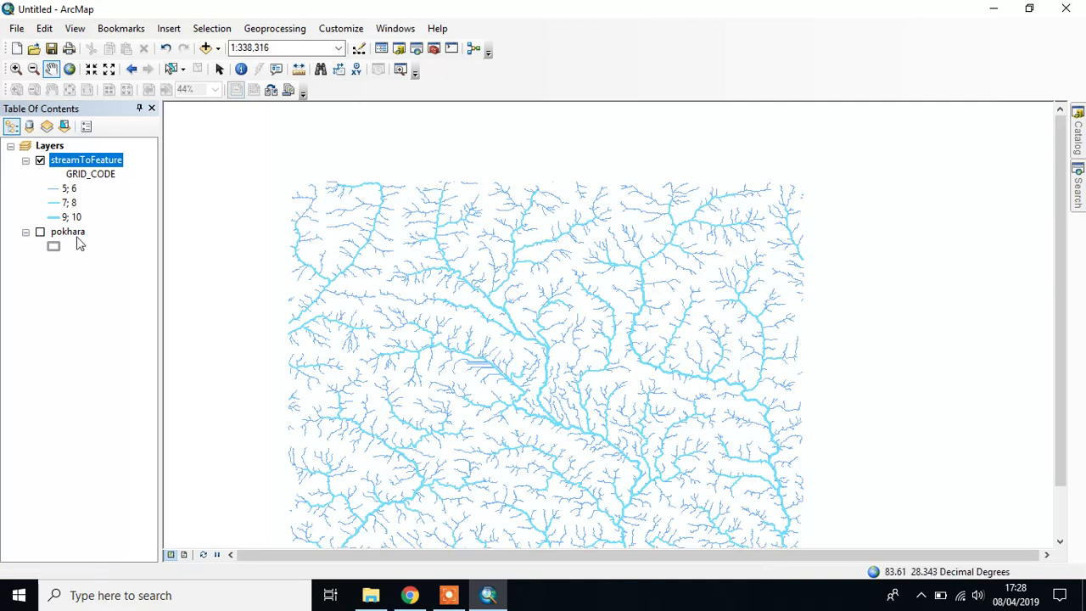
# Turn on the pokhara layer in the Table of Contents.
pyautogui.click(40, 232)
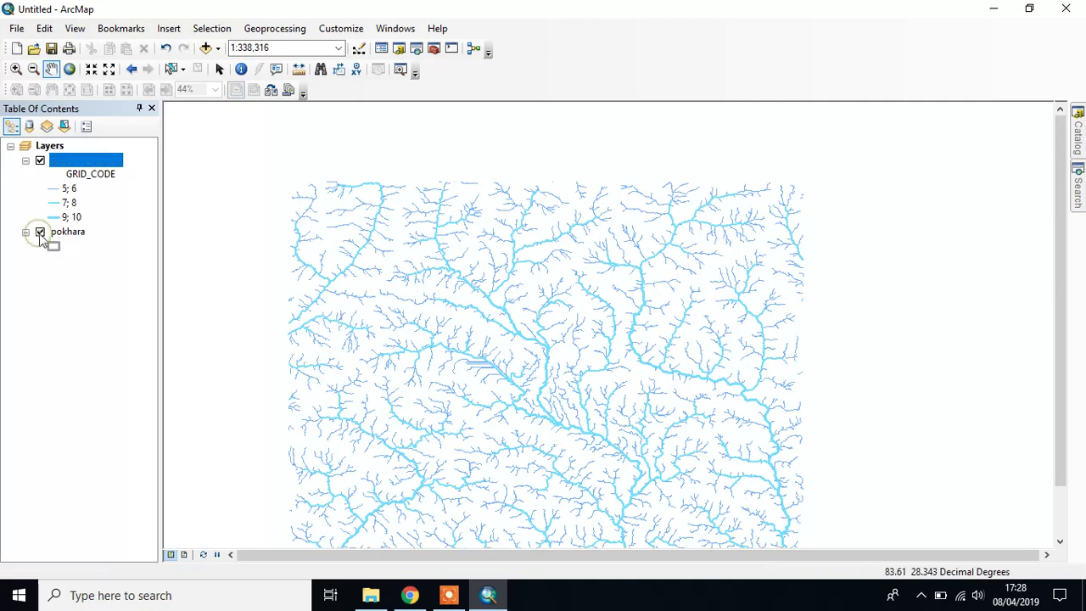